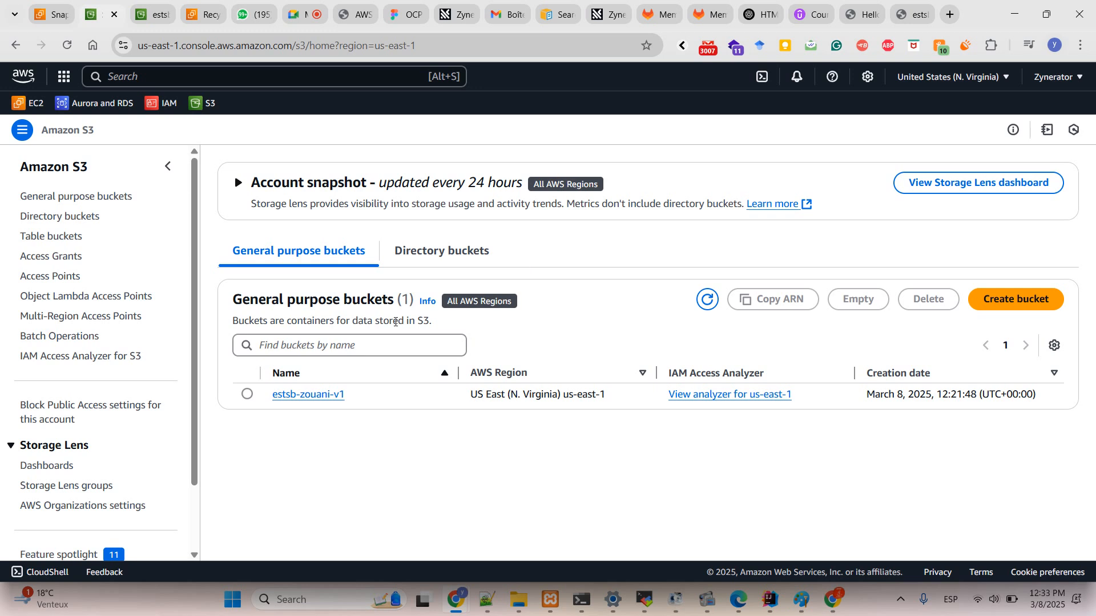
Open the properties of the estsb-zouani-v1 bucket and find the Bucket Versioning section by searching the page for "versi".
{"action": "left_click", "coordinate": [299, 397]}
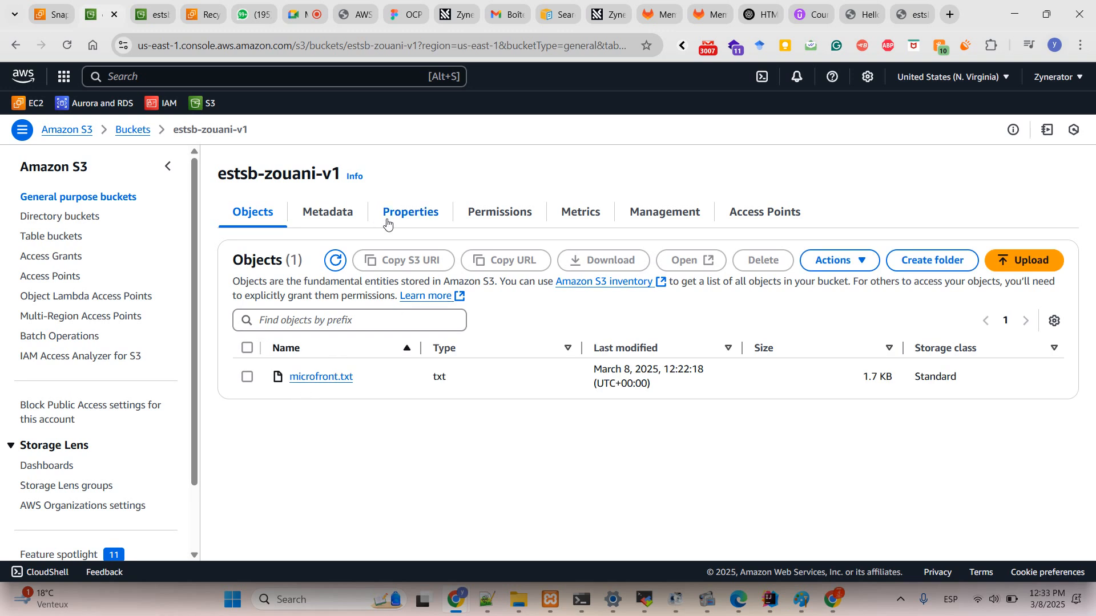
{"action": "left_click", "coordinate": [418, 206]}
{"action": "scroll", "coordinate": [461, 387], "scroll_direction": "down", "scroll_amount": 5}
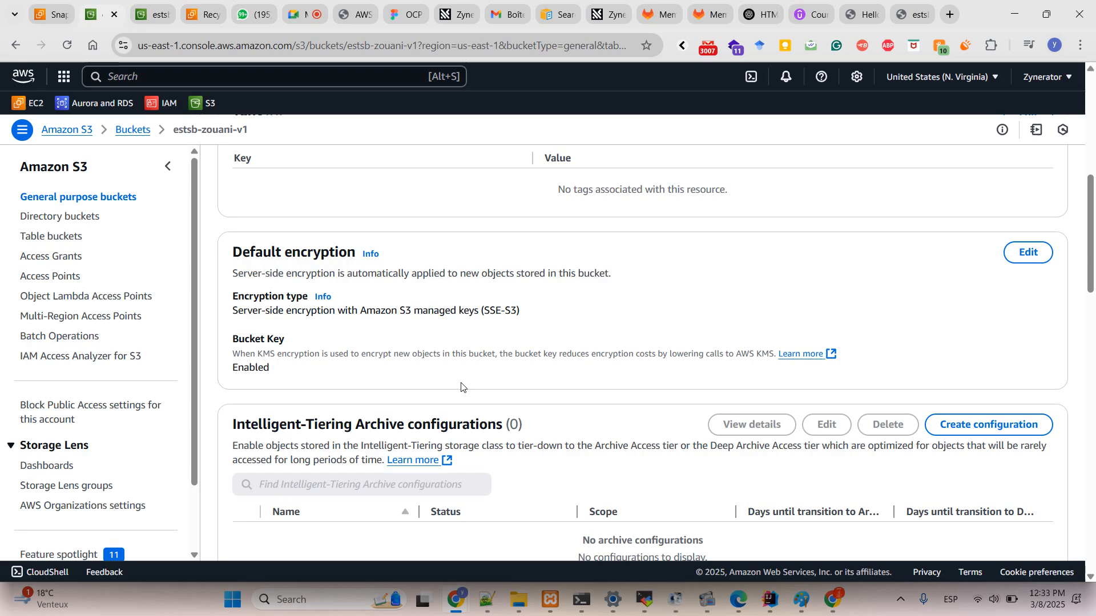
{"action": "scroll", "coordinate": [461, 387], "scroll_direction": "down", "scroll_amount": 13}
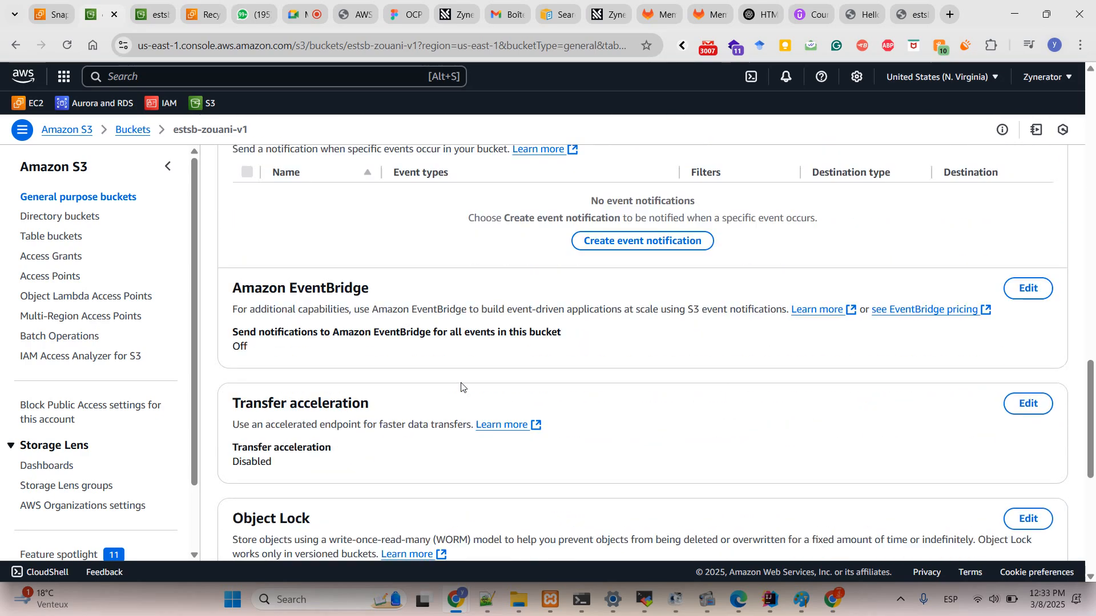
{"action": "scroll", "coordinate": [461, 388], "scroll_direction": "down", "scroll_amount": 3}
{"action": "key", "text": "ctrl+f"}
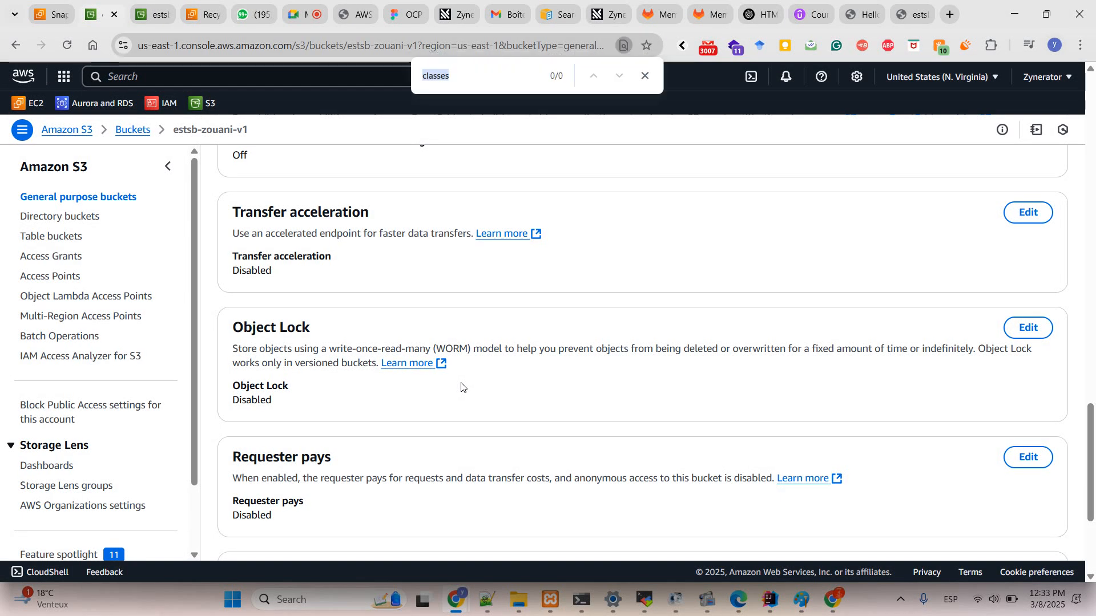
{"action": "type", "text": "versi"}
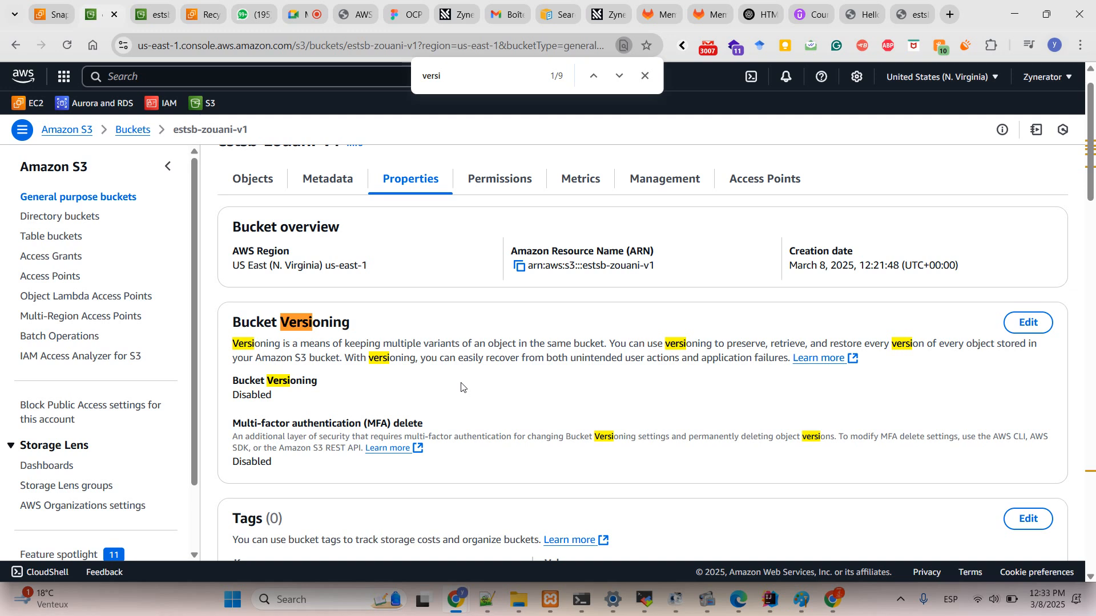
Enable Bucket Versioning for the bucket and save the change.
{"action": "left_click", "coordinate": [1013, 326]}
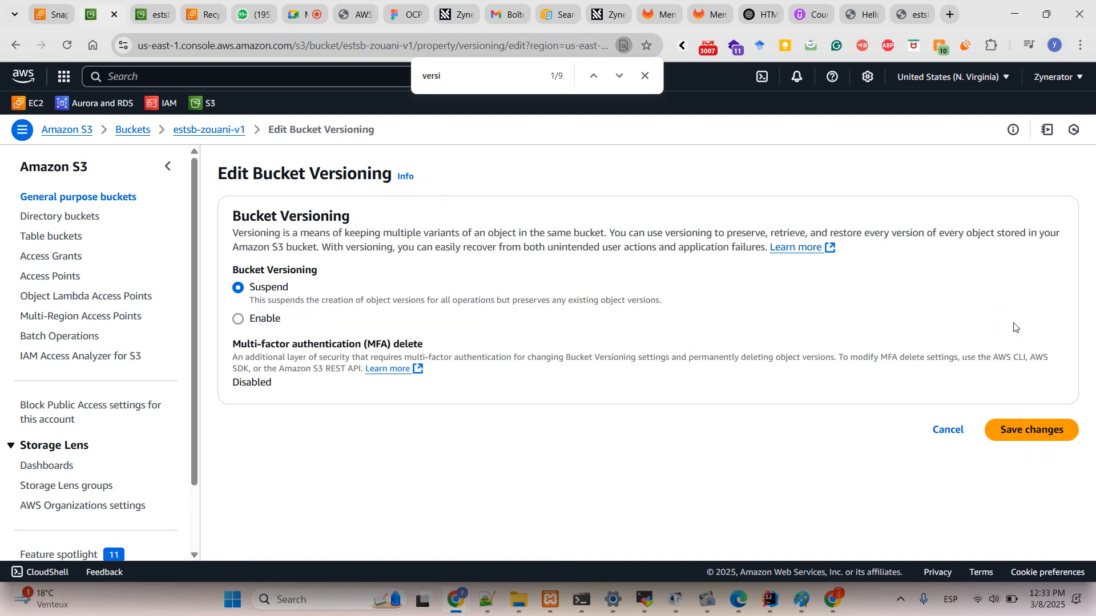
{"action": "left_click", "coordinate": [271, 318]}
{"action": "left_click", "coordinate": [1036, 476]}
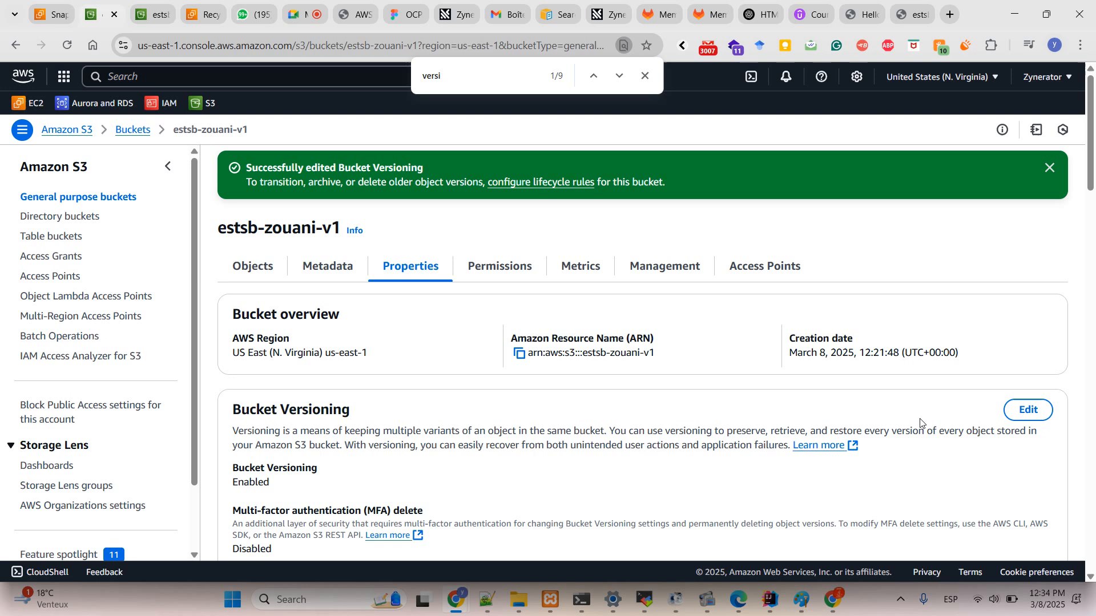
{"action": "scroll", "coordinate": [577, 491], "scroll_direction": "down", "scroll_amount": 5}
{"action": "scroll", "coordinate": [577, 490], "scroll_direction": "up", "scroll_amount": 5}
Upload img1.jpeg from the local aws folder into the bucket's objects and close the upload status.
{"action": "left_click", "coordinate": [251, 266]}
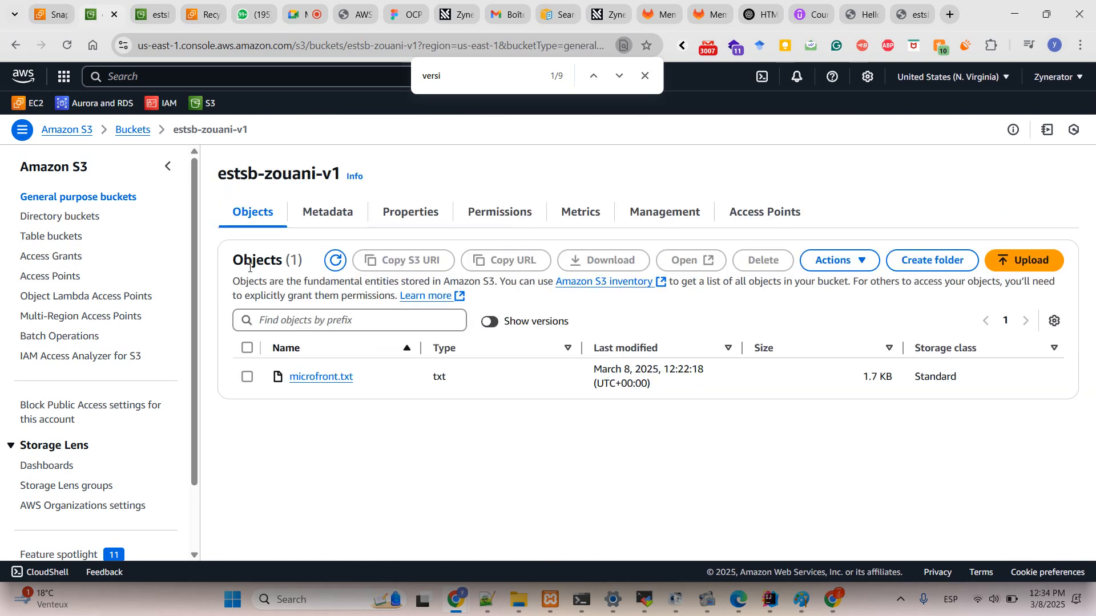
{"action": "mouse_move", "coordinate": [508, 613]}
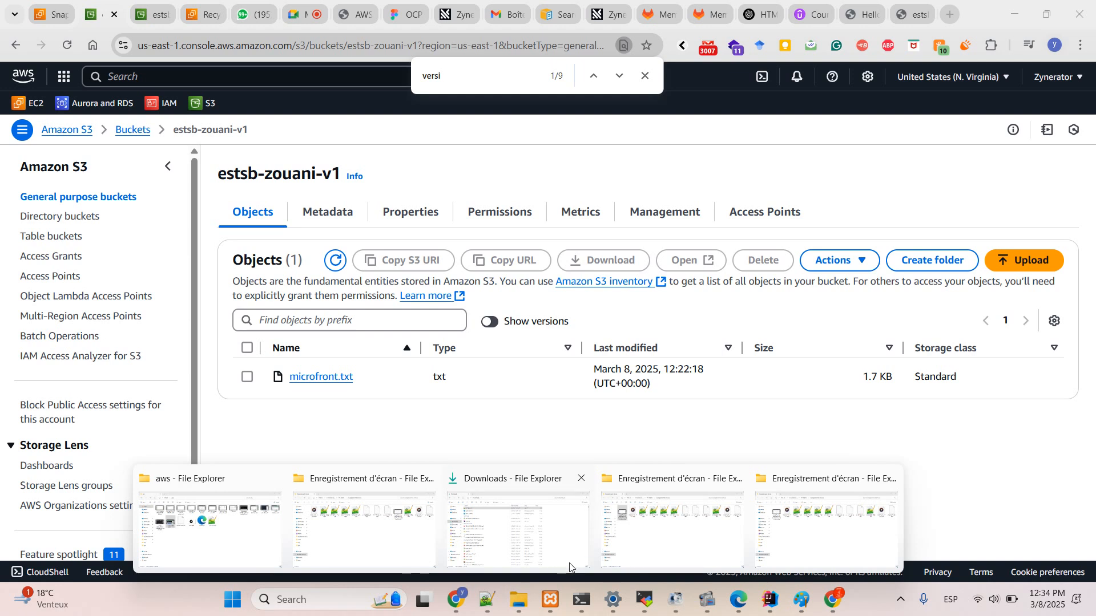
{"action": "left_click", "coordinate": [228, 527]}
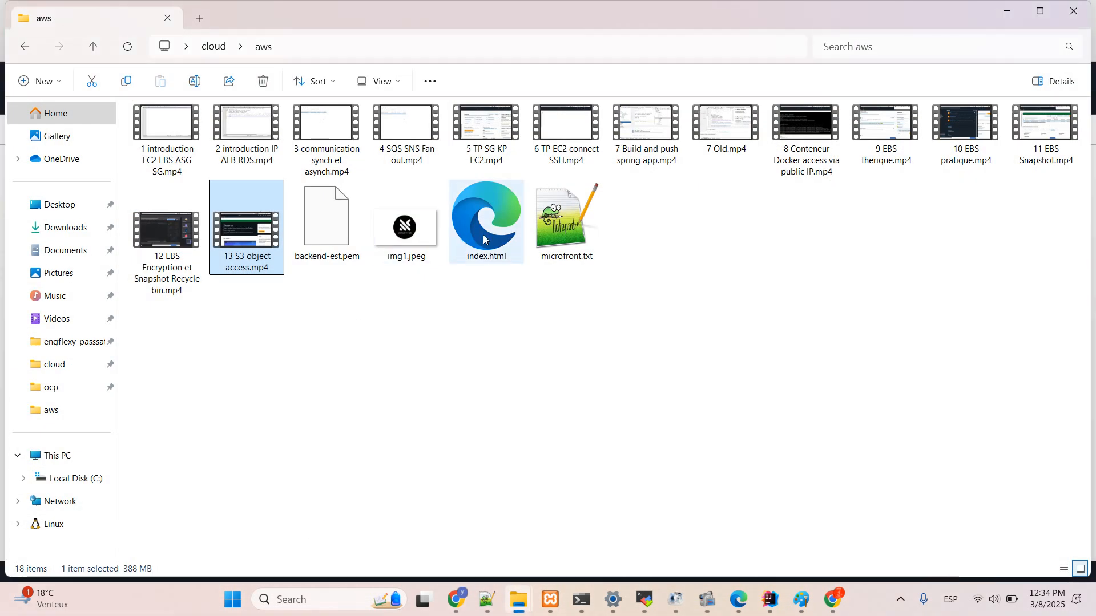
{"action": "left_click_drag", "start_coordinate": [422, 231], "coordinate": [440, 425]}
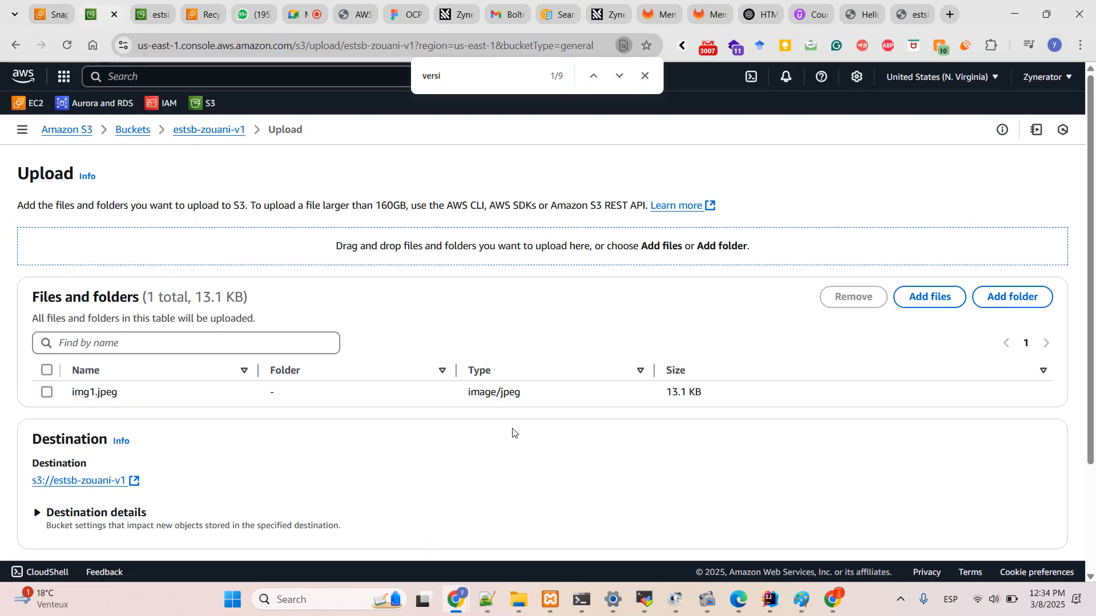
{"action": "scroll", "coordinate": [653, 465], "scroll_direction": "down", "scroll_amount": 3}
{"action": "left_click", "coordinate": [1033, 523]}
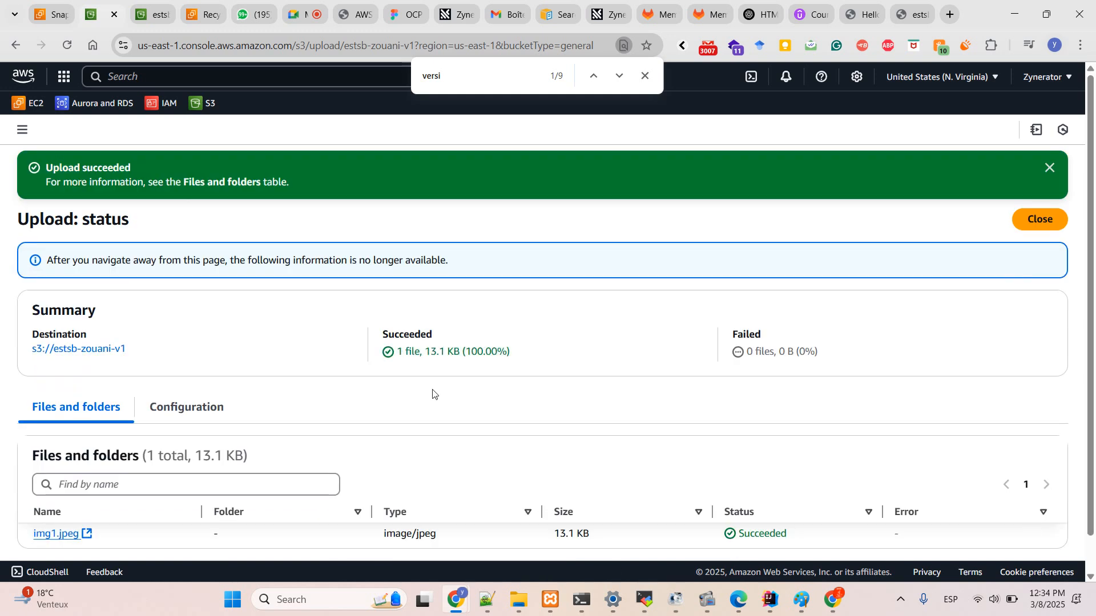
{"action": "left_click", "coordinate": [1033, 221]}
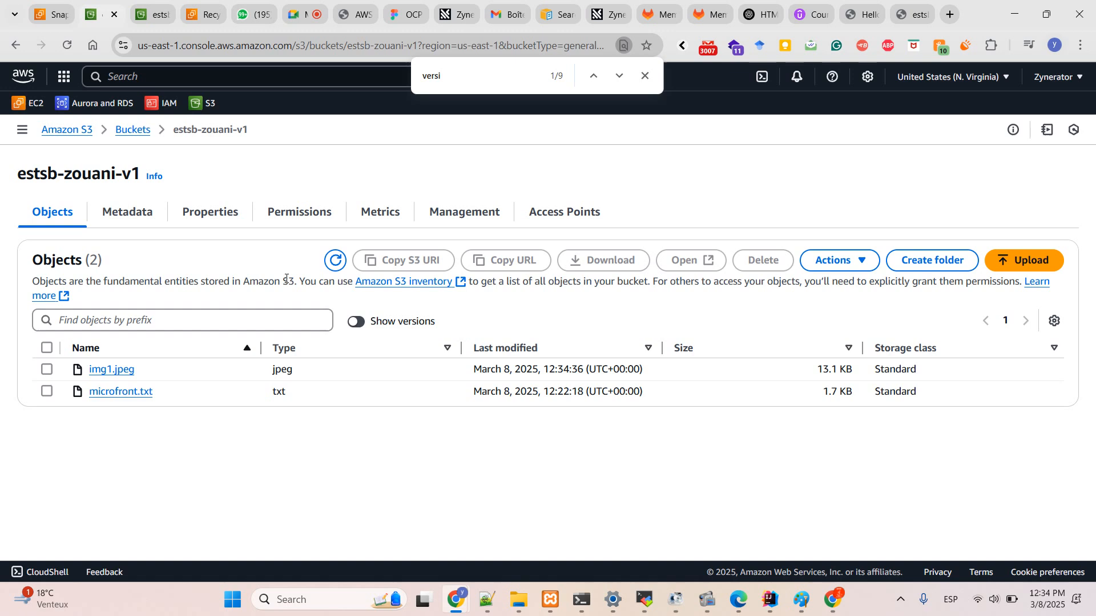
Show object versions and compare the version IDs of img1.jpeg and microfront.txt.
{"action": "left_click", "coordinate": [357, 322]}
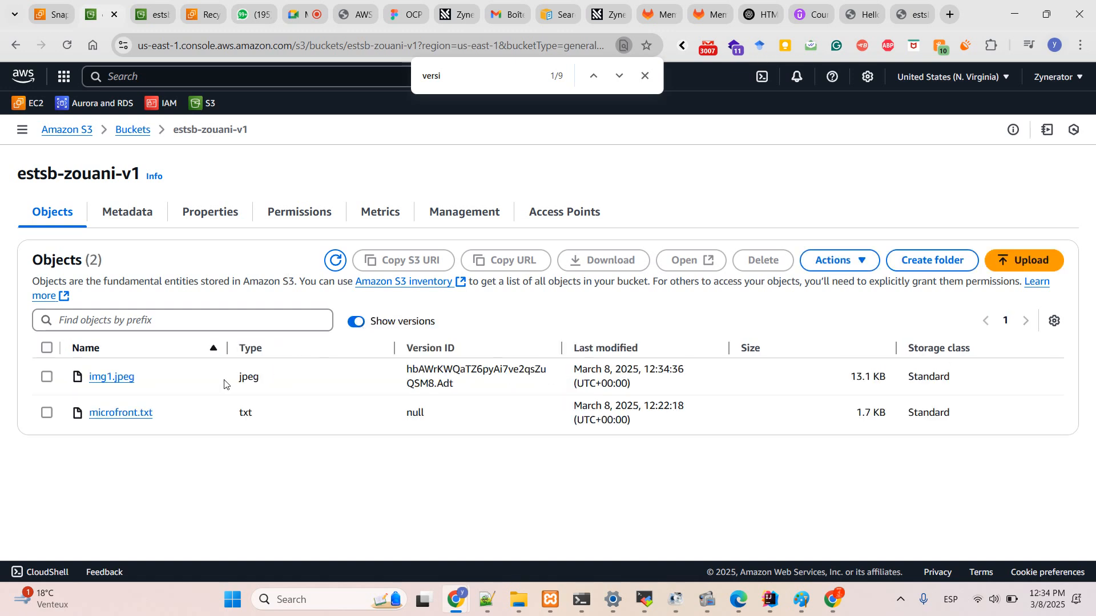
{"action": "left_click_drag", "start_coordinate": [153, 381], "coordinate": [89, 371]}
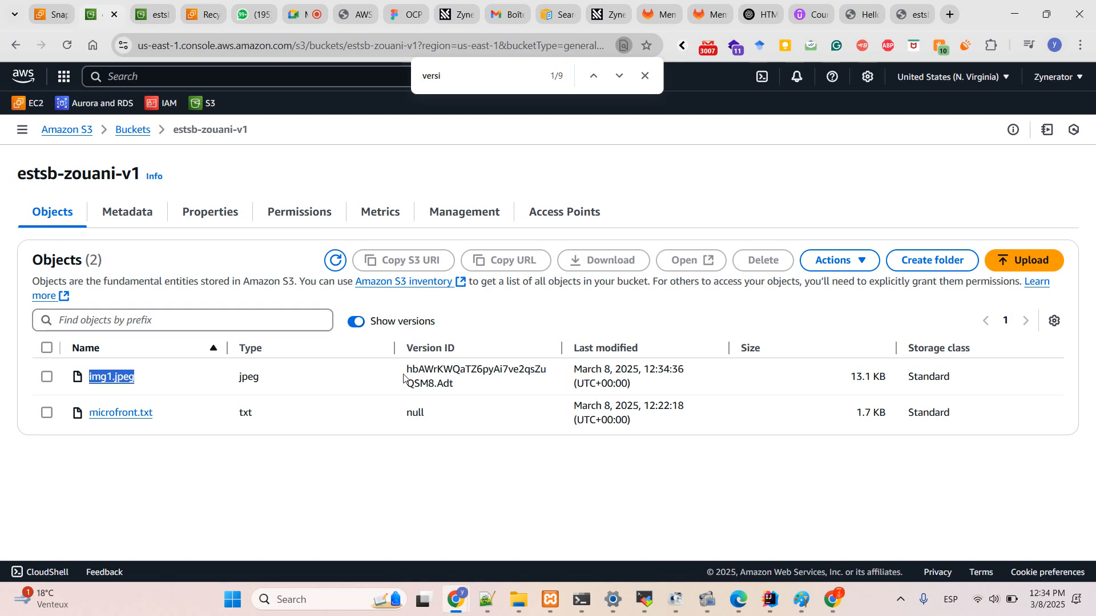
{"action": "left_click_drag", "start_coordinate": [407, 374], "coordinate": [472, 384]}
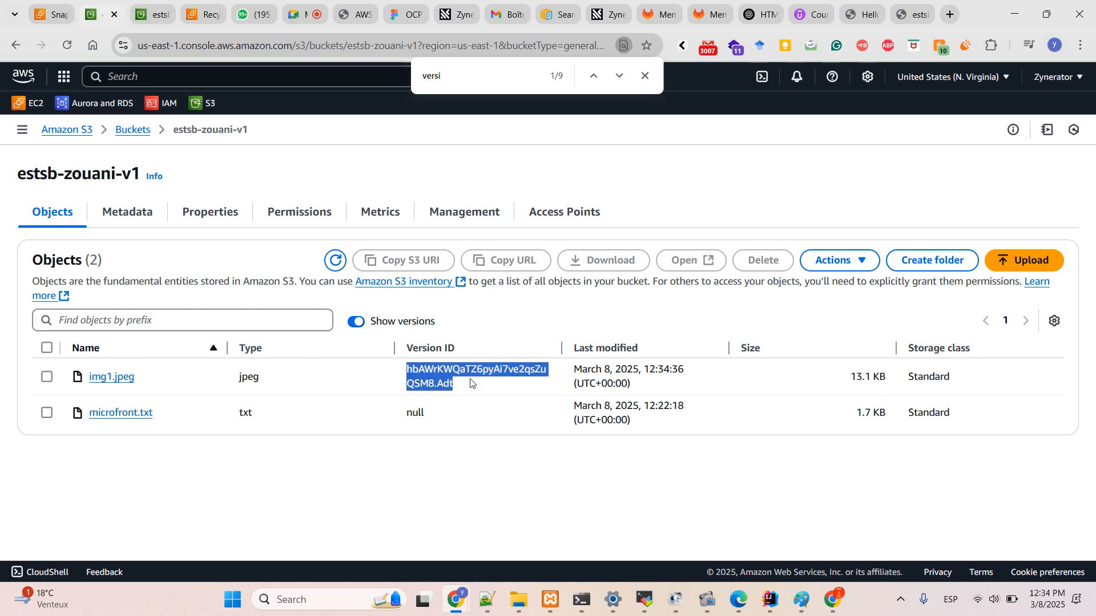
{"action": "double_click", "coordinate": [431, 415]}
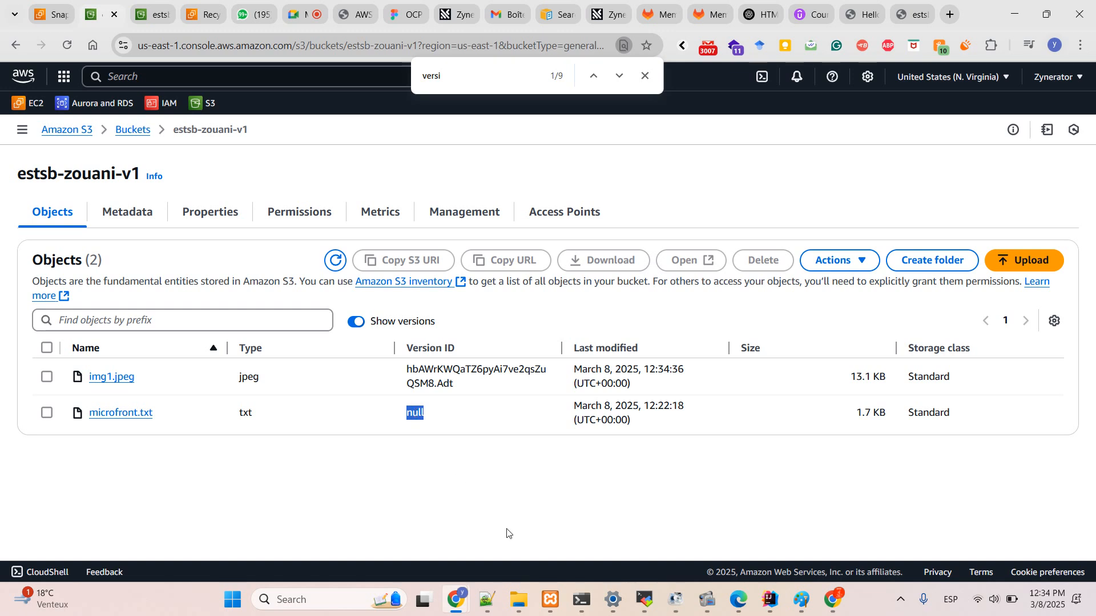
Upload img1.jpeg and microfront.txt together from the local aws folder to the bucket again and close the upload status.
{"action": "left_click", "coordinate": [517, 599]}
{"action": "mouse_move", "coordinate": [375, 517]}
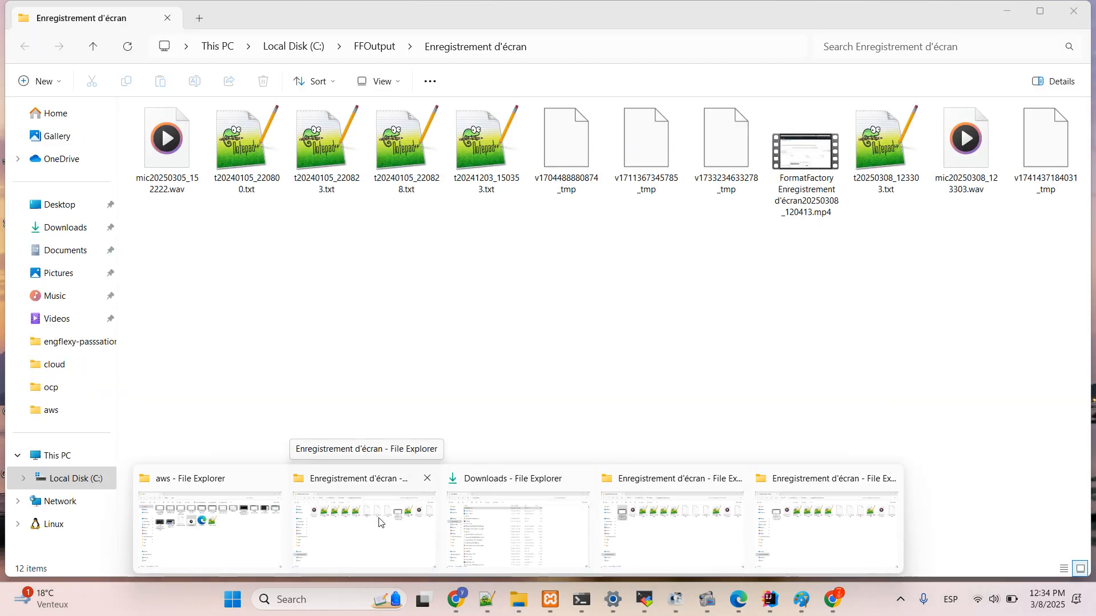
{"action": "left_click", "coordinate": [228, 534]}
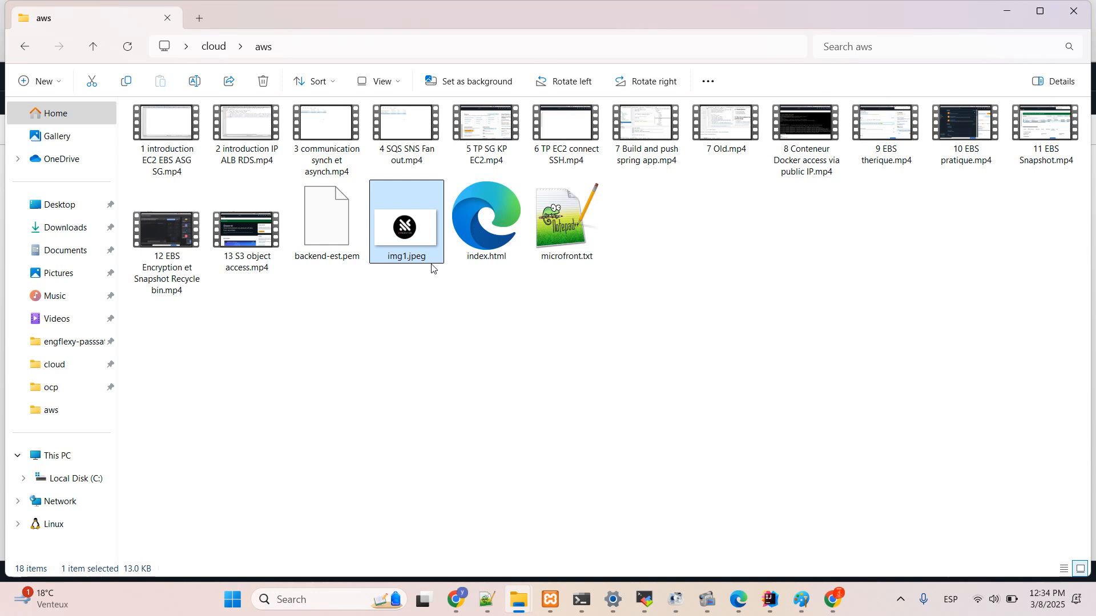
{"action": "left_click", "coordinate": [540, 227], "text": "ctrl"}
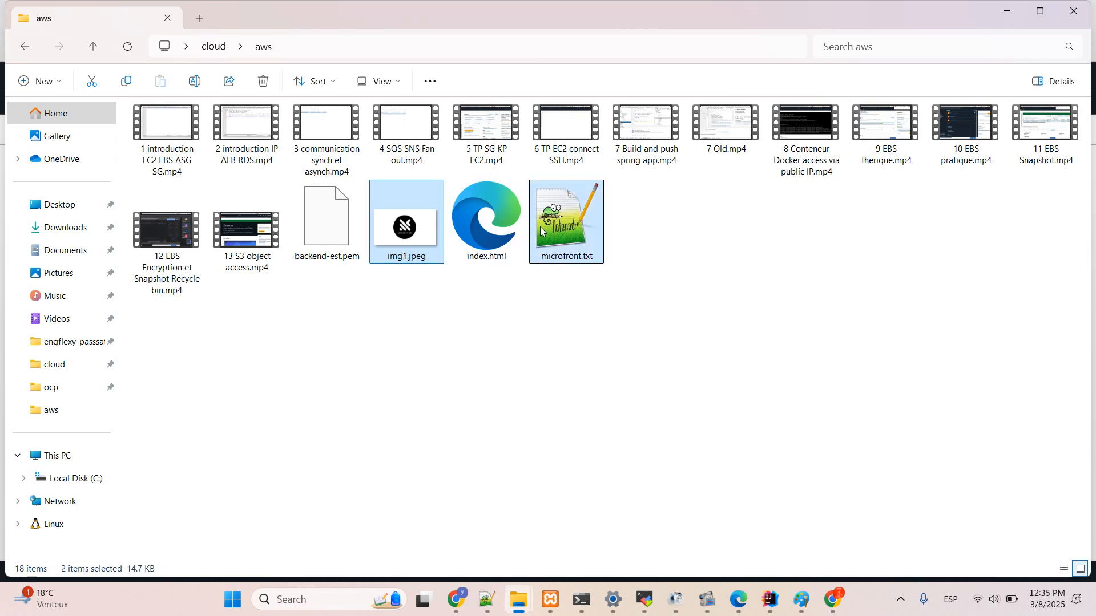
{"action": "left_click_drag", "start_coordinate": [540, 227], "coordinate": [627, 436]}
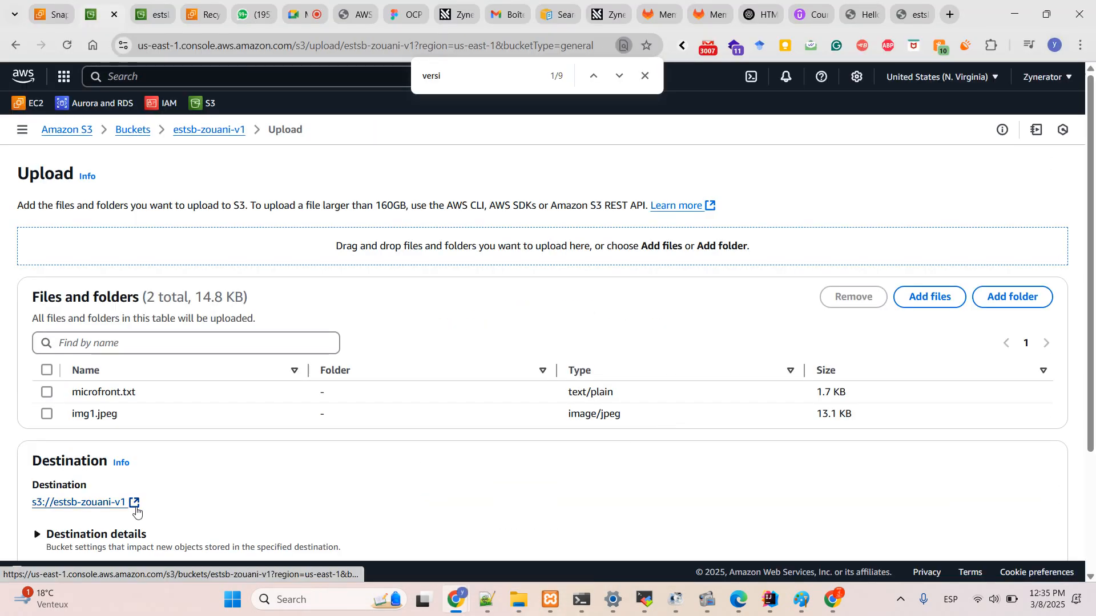
{"action": "scroll", "coordinate": [642, 398], "scroll_direction": "down", "scroll_amount": 2}
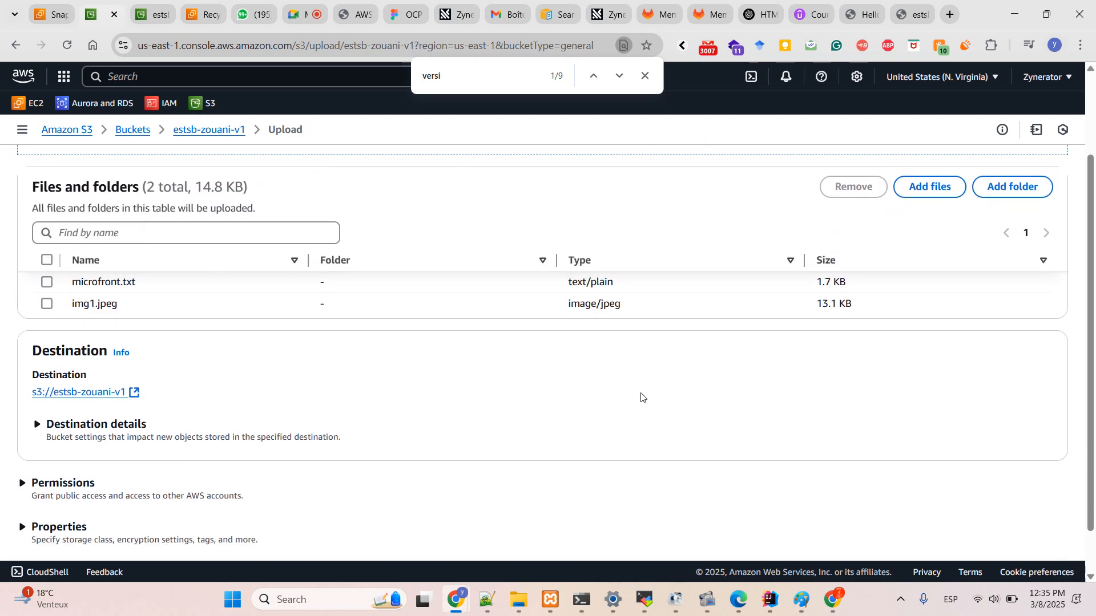
{"action": "scroll", "coordinate": [642, 397], "scroll_direction": "up", "scroll_amount": 2}
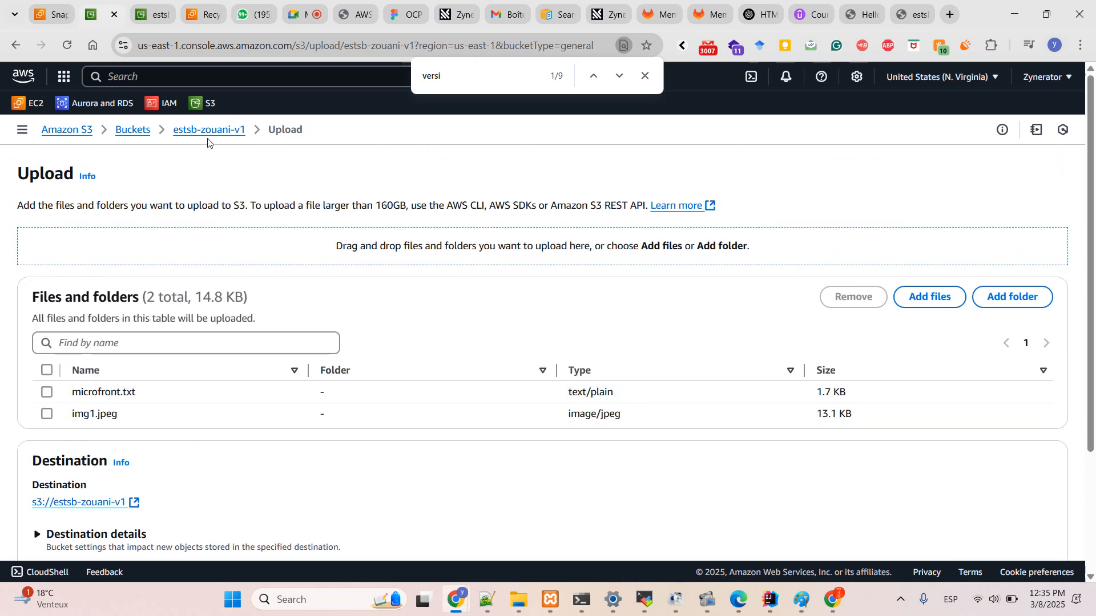
{"action": "scroll", "coordinate": [568, 350], "scroll_direction": "down", "scroll_amount": 3}
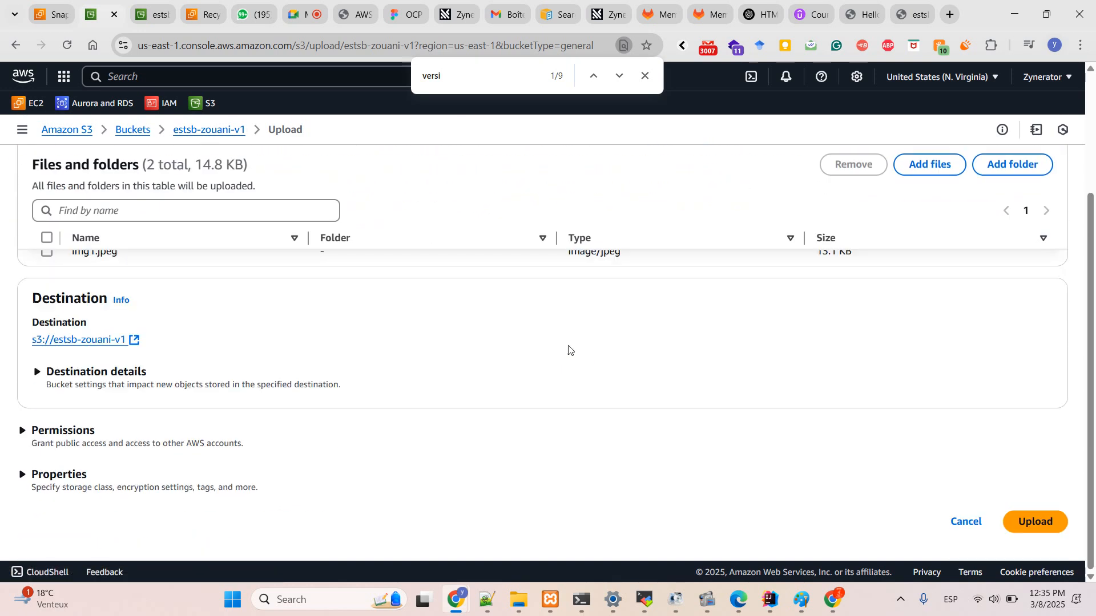
{"action": "left_click", "coordinate": [1035, 521]}
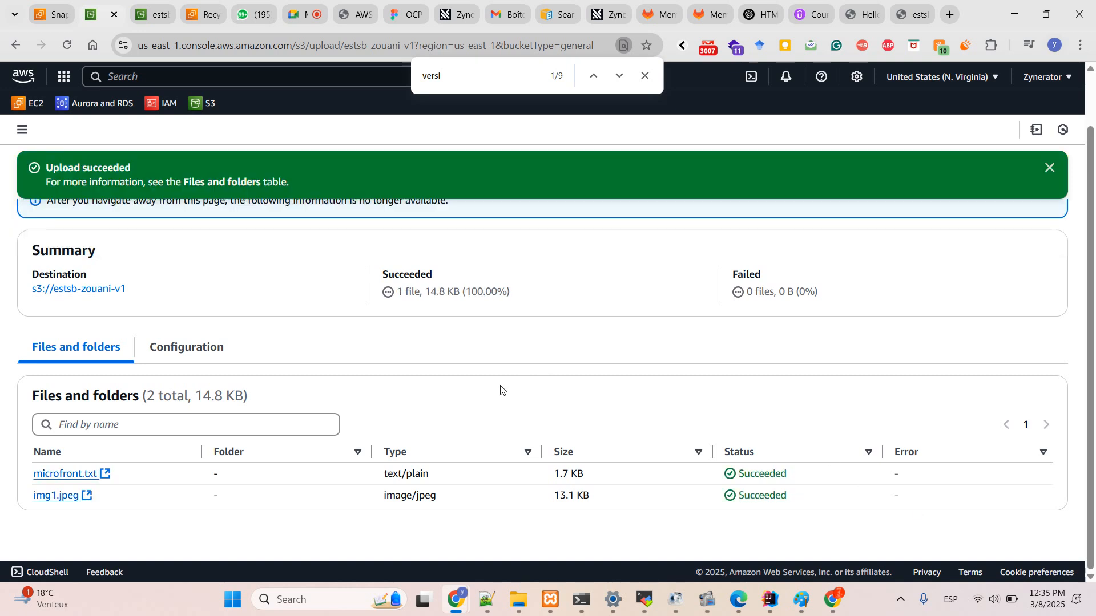
{"action": "scroll", "coordinate": [506, 387], "scroll_direction": "up", "scroll_amount": 2}
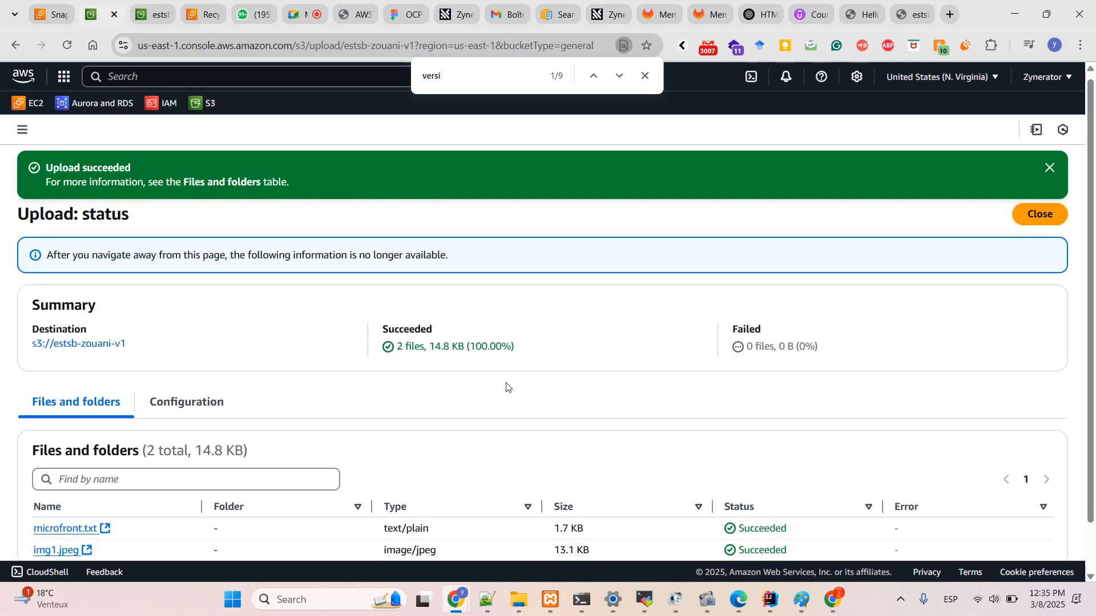
{"action": "left_click", "coordinate": [1039, 211]}
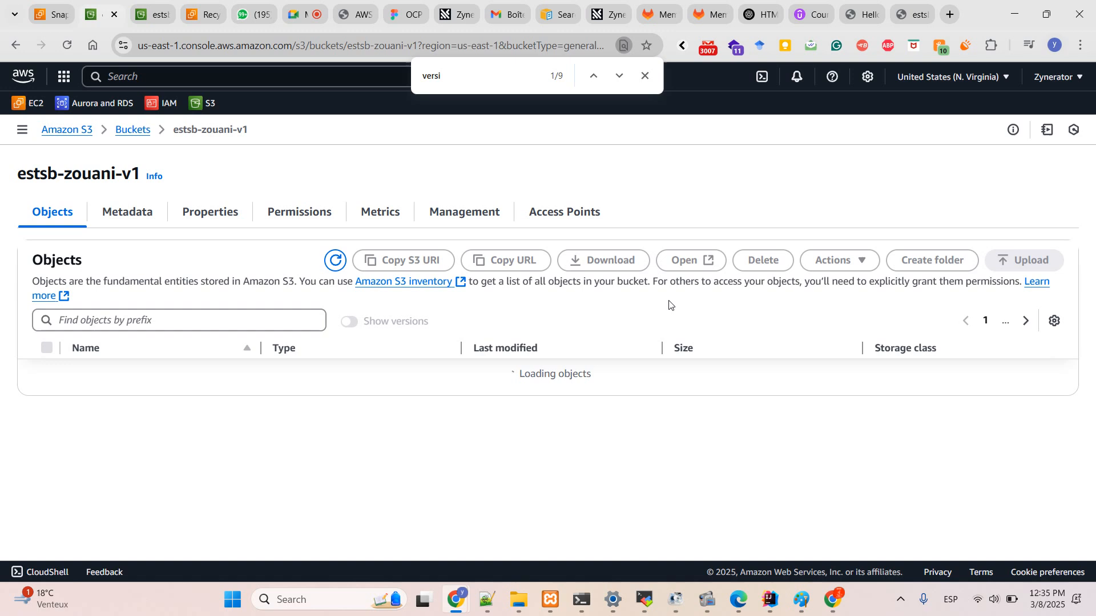
Show object versions again and examine the version IDs of the new and earlier copies of both files.
{"action": "left_click", "coordinate": [357, 322]}
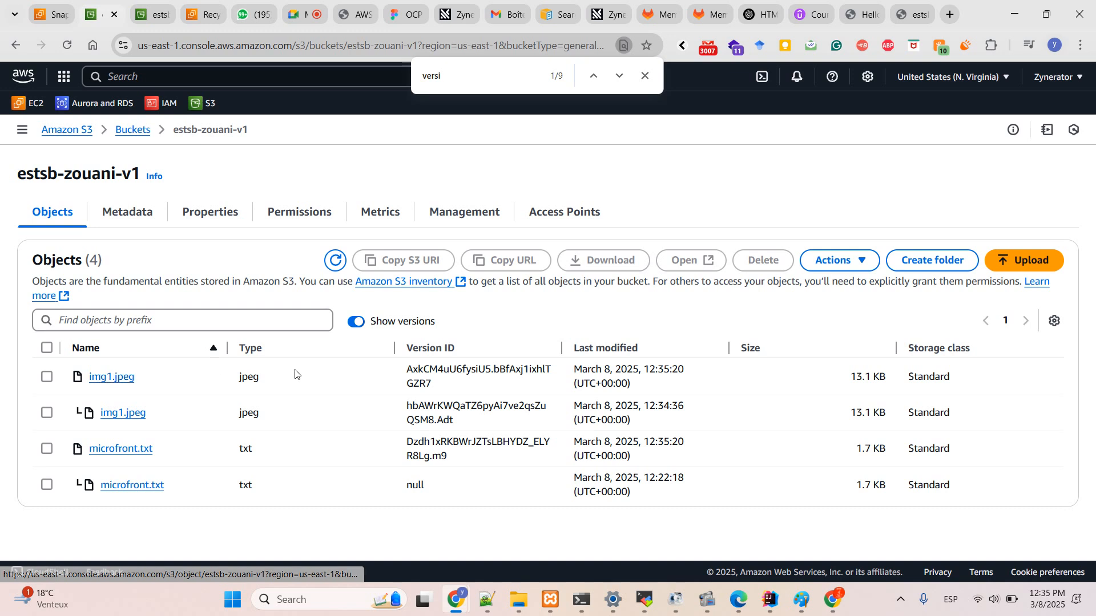
{"action": "left_click_drag", "start_coordinate": [435, 385], "coordinate": [407, 375]}
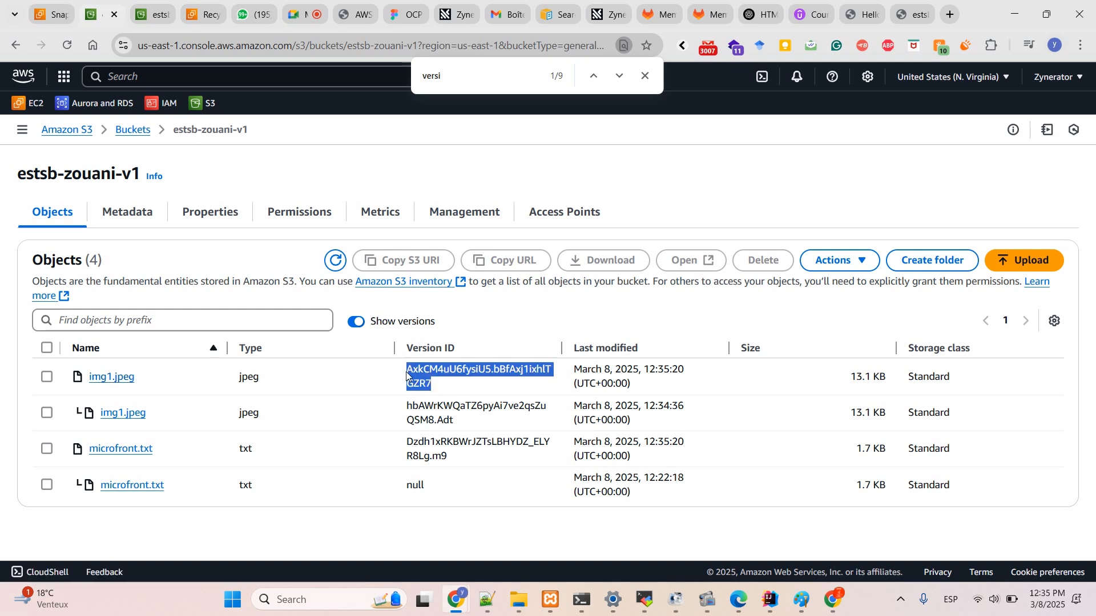
{"action": "left_click_drag", "start_coordinate": [460, 422], "coordinate": [409, 406]}
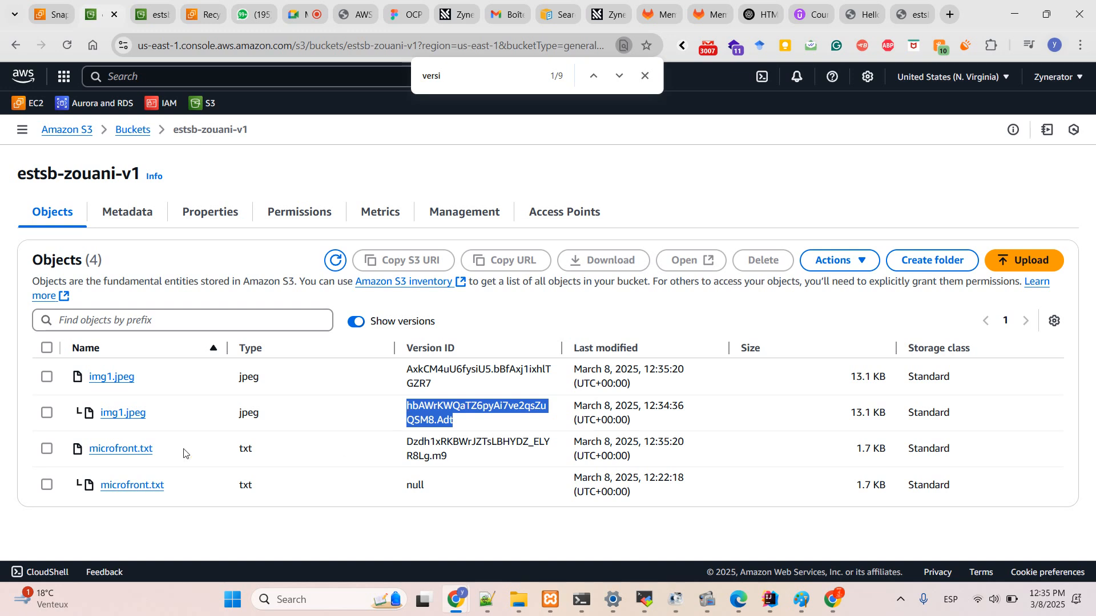
{"action": "left_click_drag", "start_coordinate": [450, 458], "coordinate": [406, 448]}
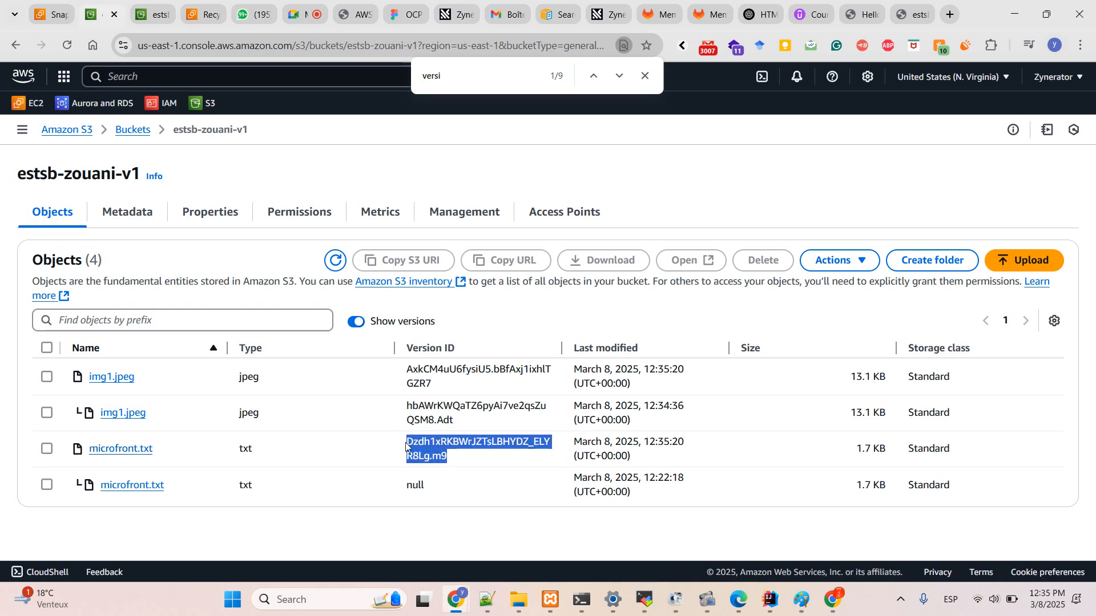
{"action": "left_click", "coordinate": [418, 486]}
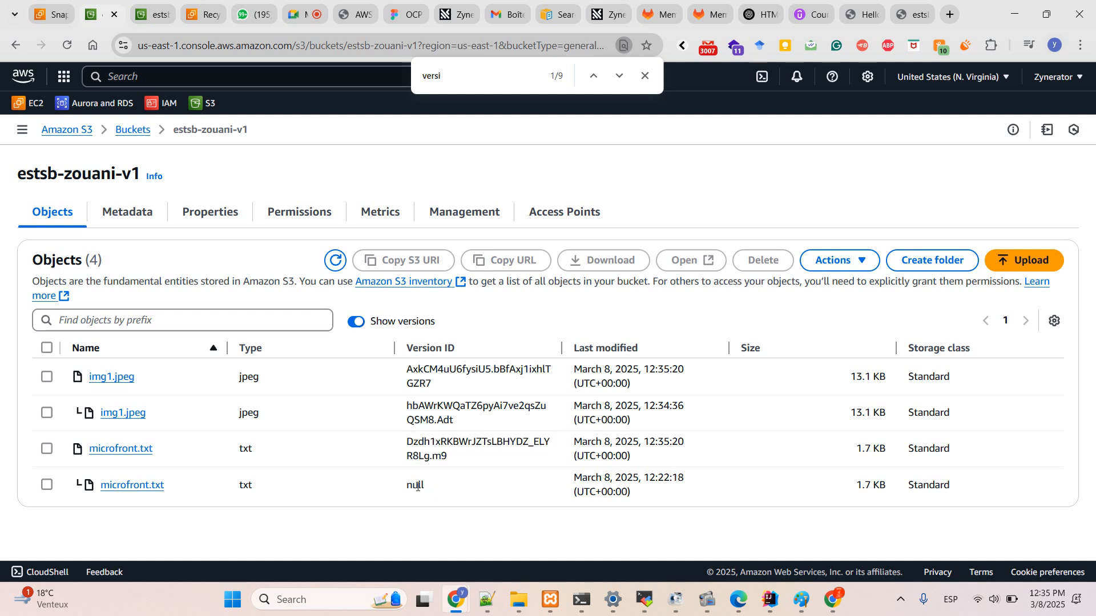
{"action": "double_click", "coordinate": [418, 486]}
Open index.html from the local aws folder in Notepad++ for editing.
{"action": "mouse_move", "coordinate": [518, 599]}
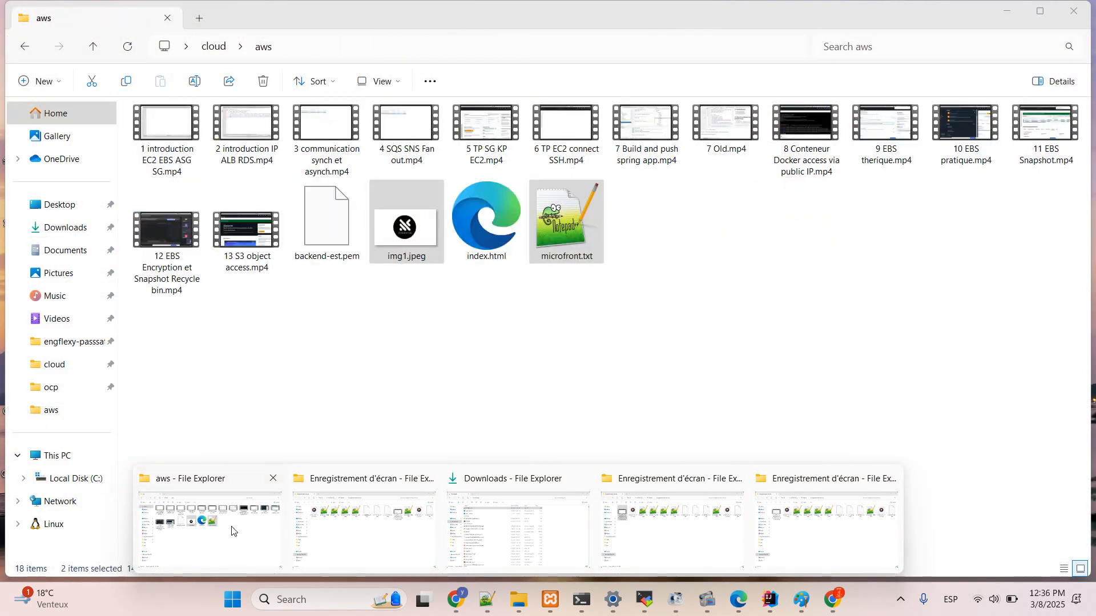
{"action": "left_click", "coordinate": [230, 531]}
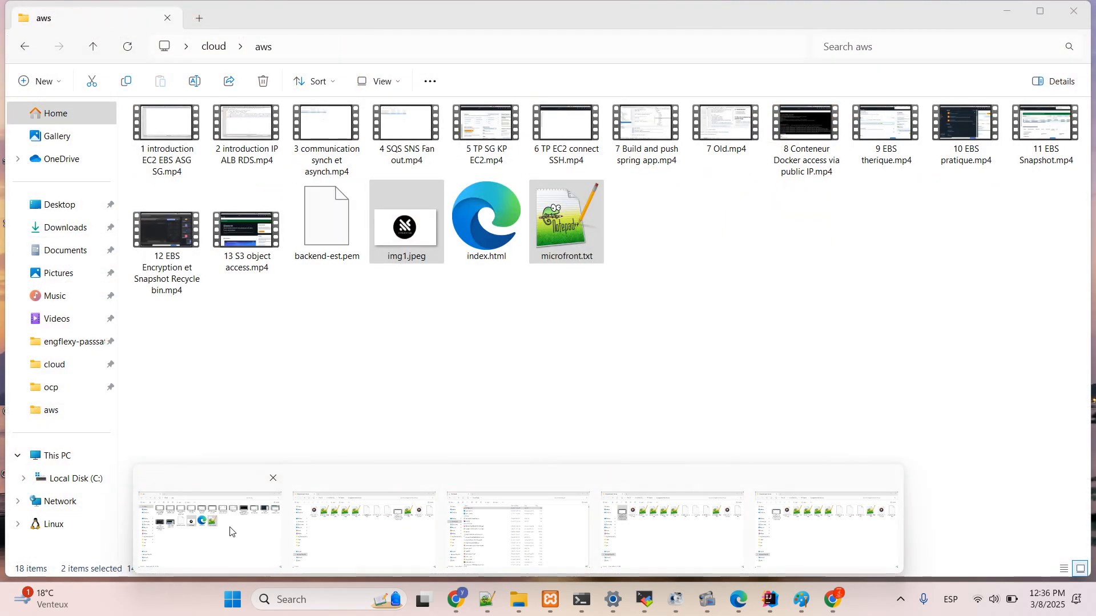
{"action": "left_click", "coordinate": [488, 236]}
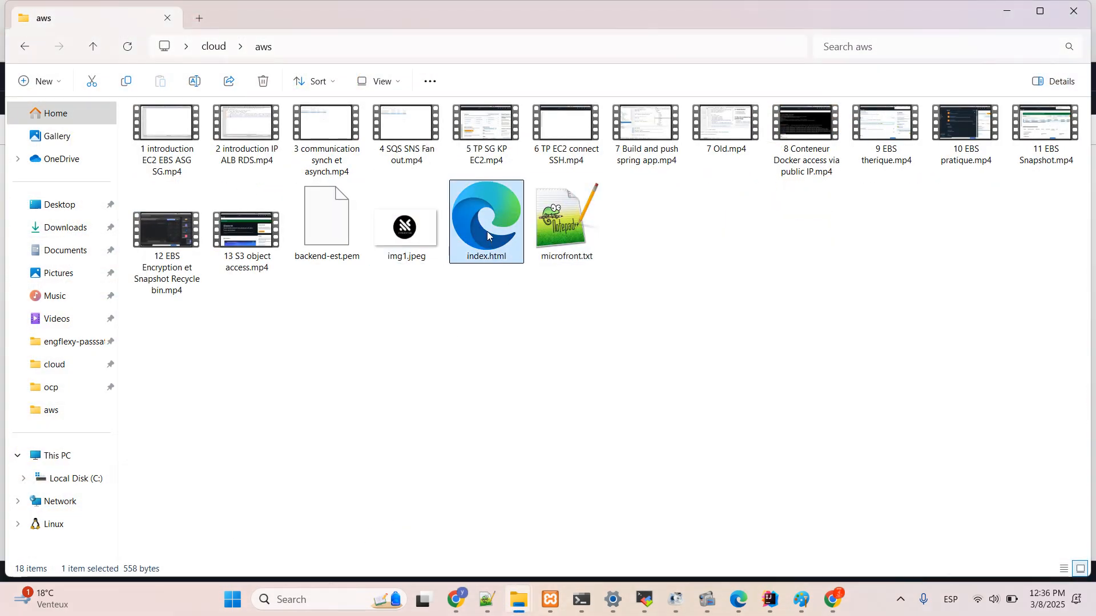
{"action": "right_click", "coordinate": [488, 236]}
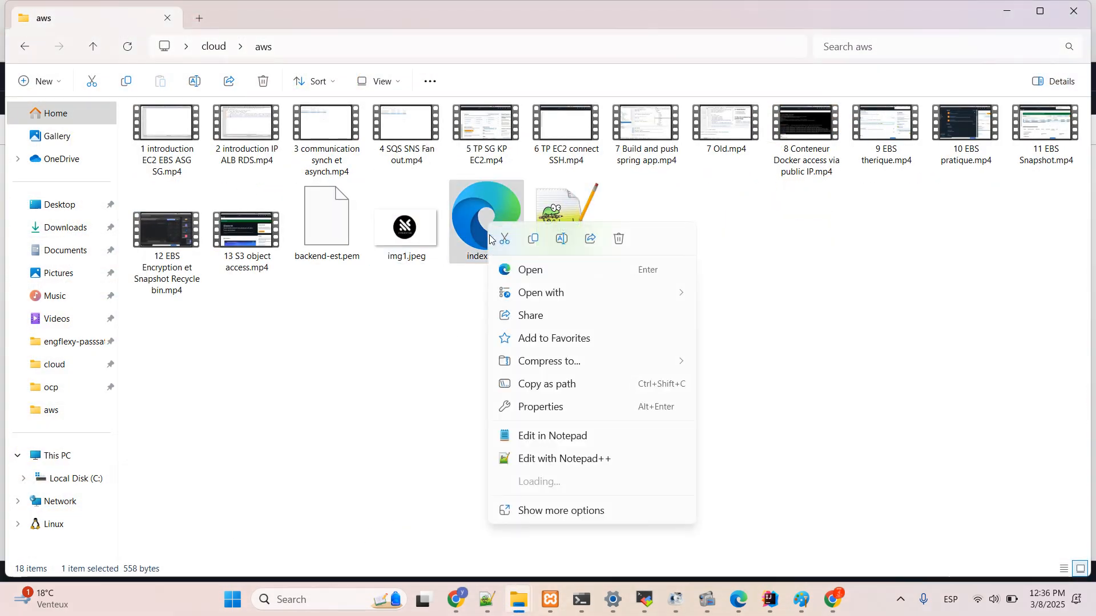
{"action": "left_click", "coordinate": [560, 458]}
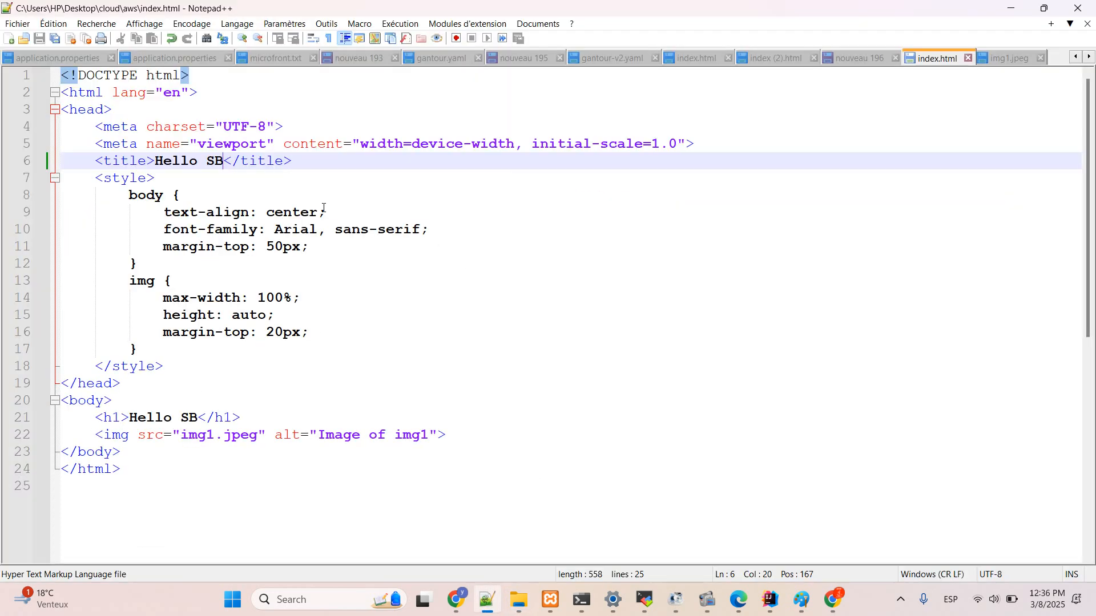
Change the page title in index.html to "Hello Sidi Bnour", save the file and close the editor.
{"action": "double_click", "coordinate": [186, 162]}
{"action": "left_click", "coordinate": [216, 161]}
{"action": "type", "text": "idi B"}
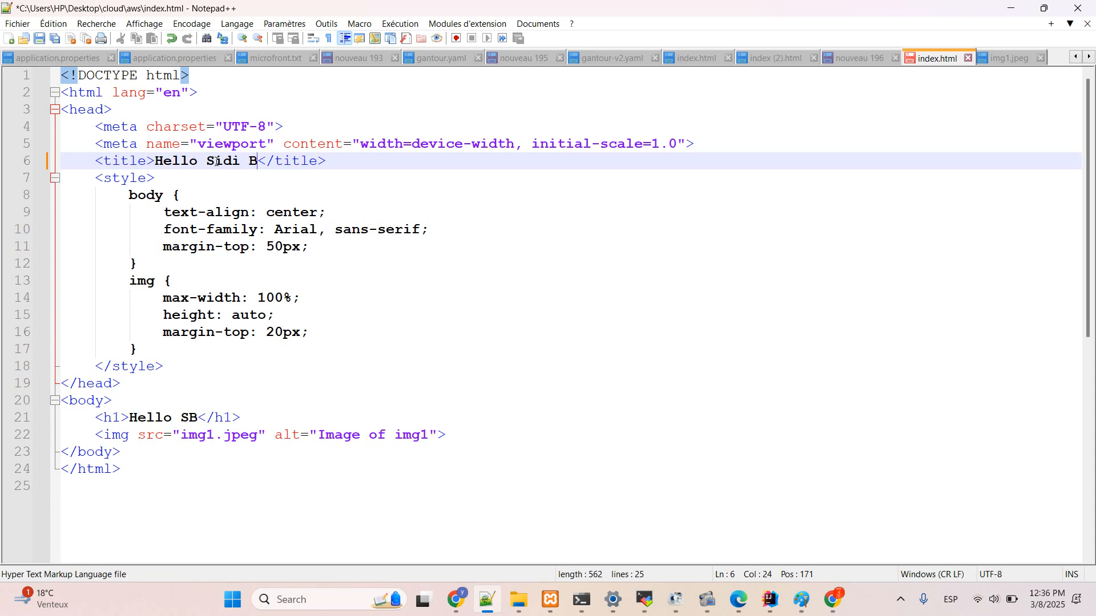
{"action": "type", "text": "nour"}
{"action": "key", "text": "ctrl+s"}
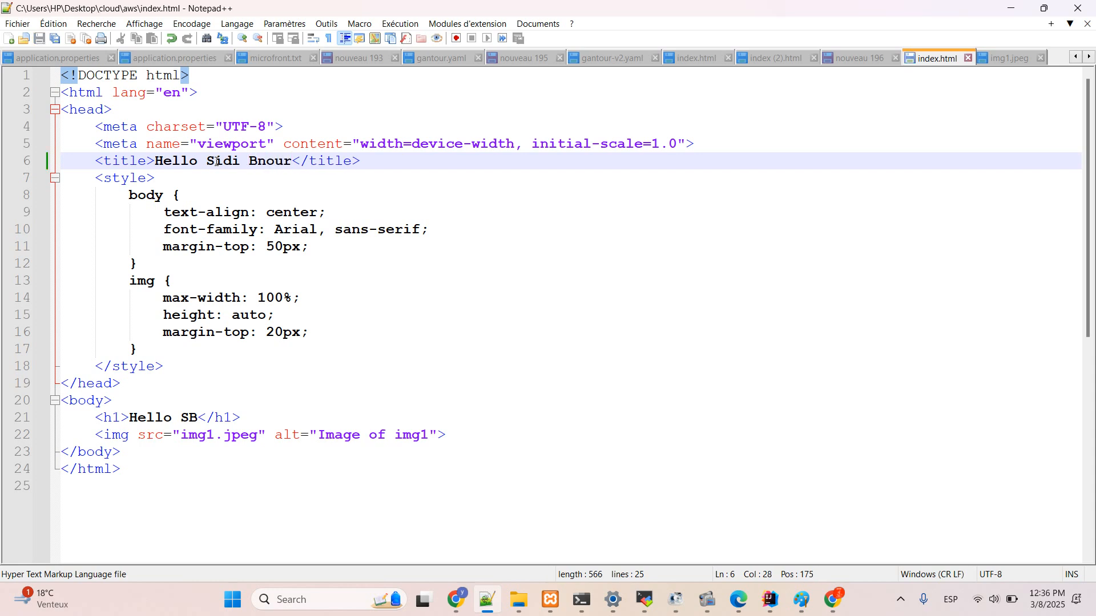
{"action": "left_click", "coordinate": [1078, 8]}
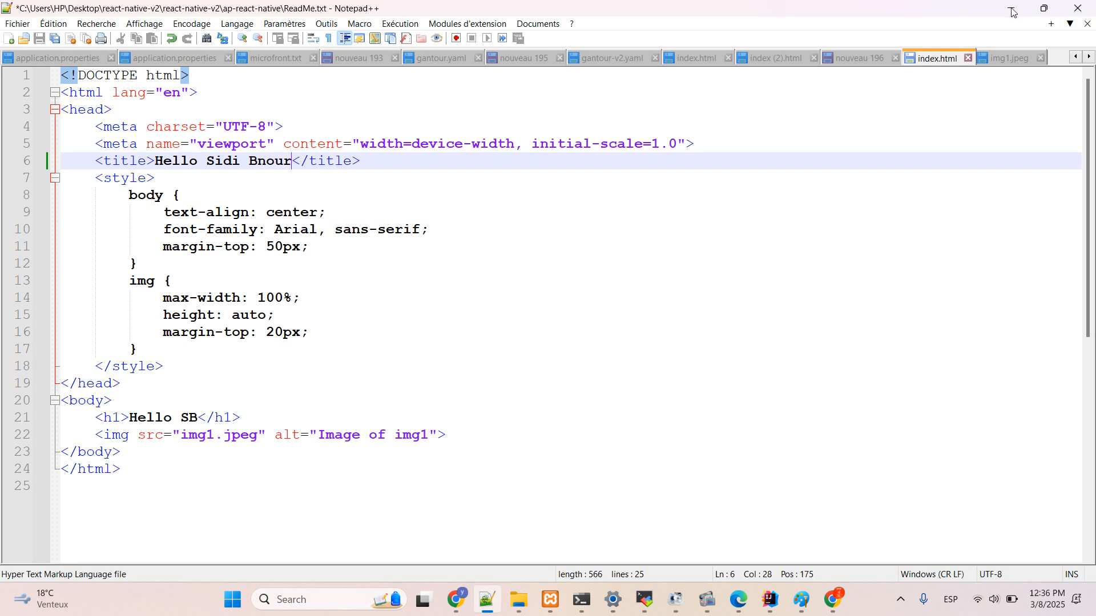
Upload index.html from the local aws folder to the estsb-zouani-v1 bucket and close the upload status.
{"action": "mouse_move", "coordinate": [518, 599]}
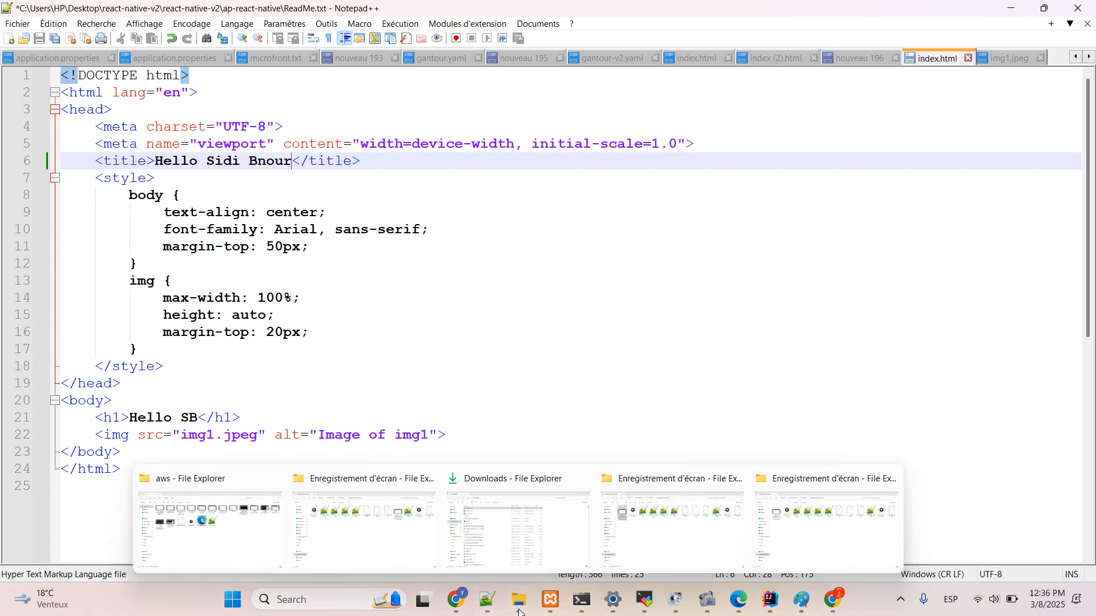
{"action": "left_click", "coordinate": [237, 511]}
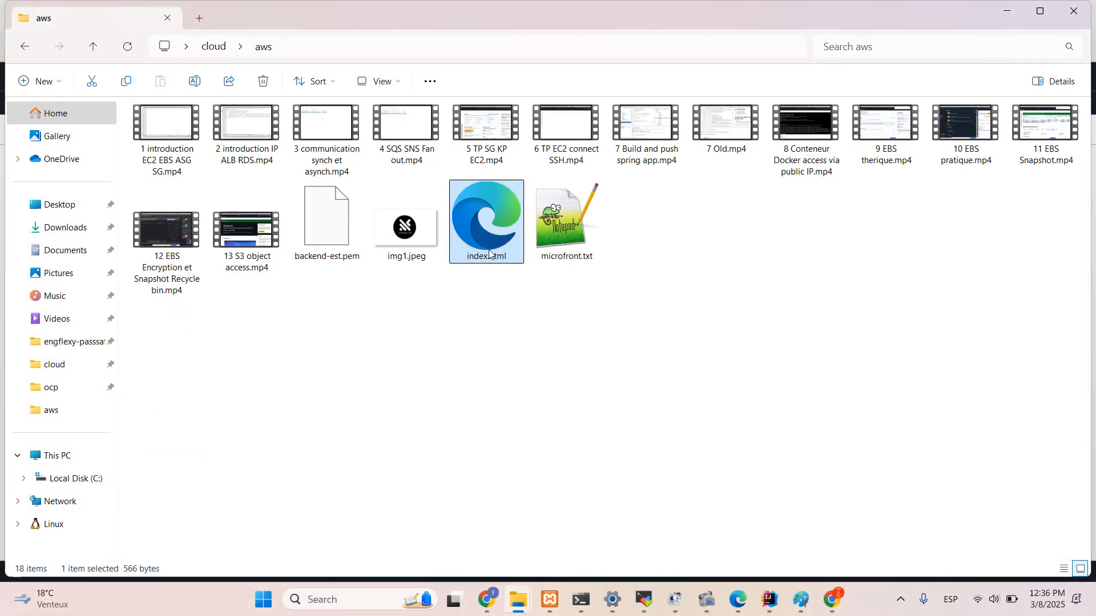
{"action": "left_click_drag", "start_coordinate": [494, 239], "coordinate": [474, 587]}
{"action": "left_click_drag", "start_coordinate": [431, 536], "coordinate": [416, 497]}
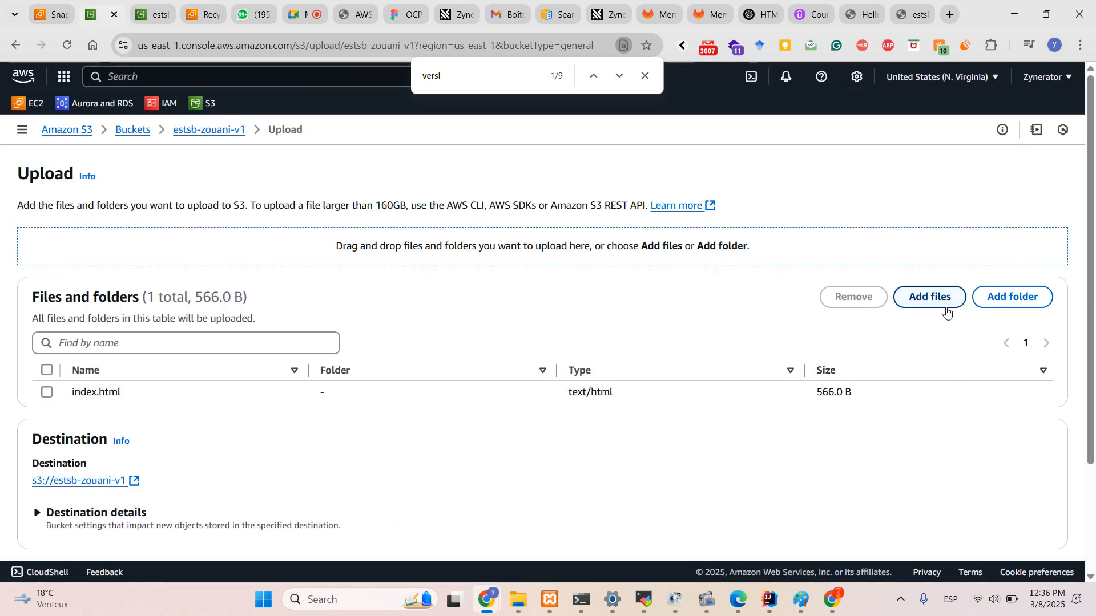
{"action": "scroll", "coordinate": [905, 440], "scroll_direction": "down", "scroll_amount": 3}
{"action": "left_click", "coordinate": [1015, 525]}
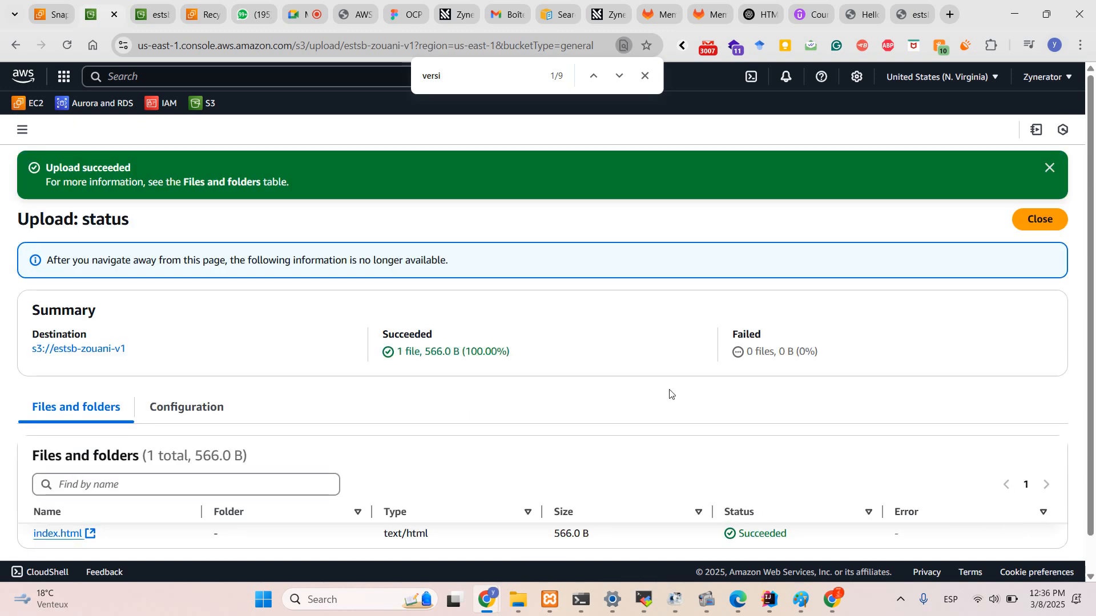
{"action": "scroll", "coordinate": [671, 395], "scroll_direction": "down", "scroll_amount": 1}
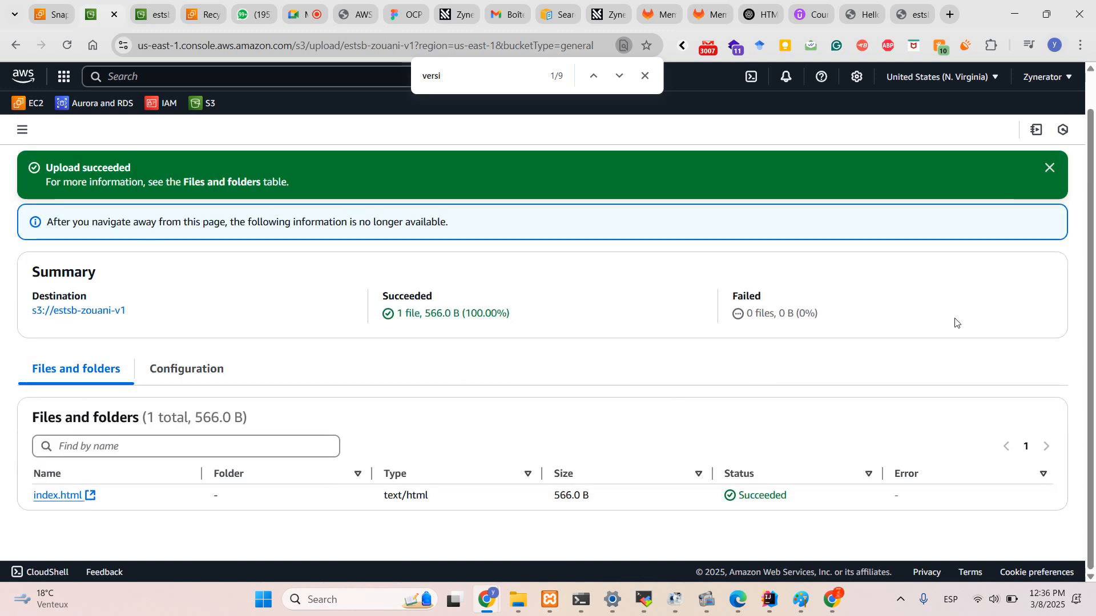
{"action": "left_click", "coordinate": [1050, 168]}
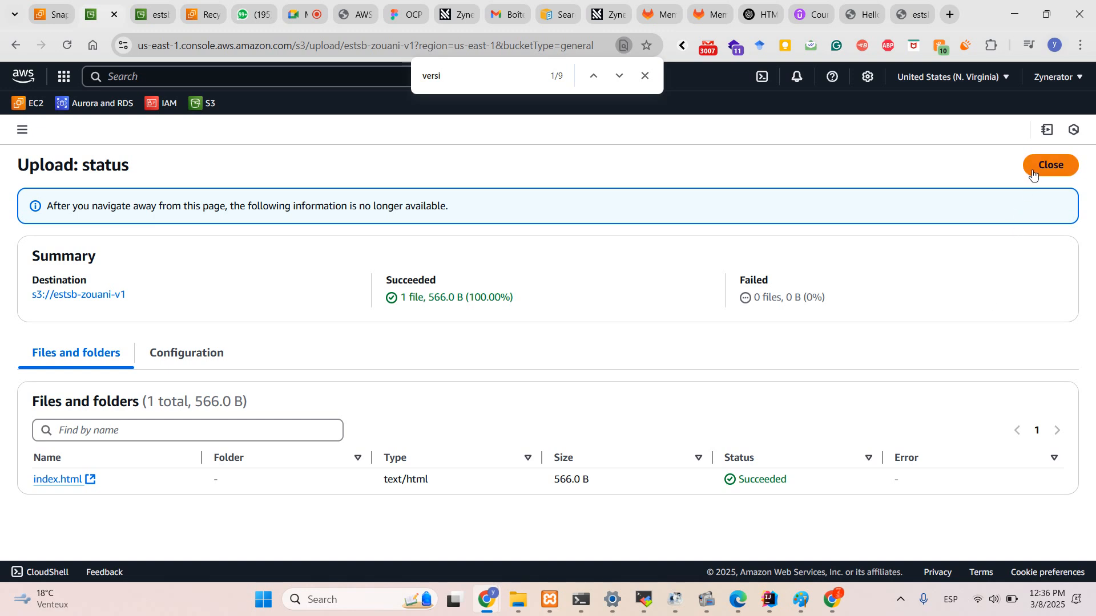
{"action": "left_click", "coordinate": [1050, 164]}
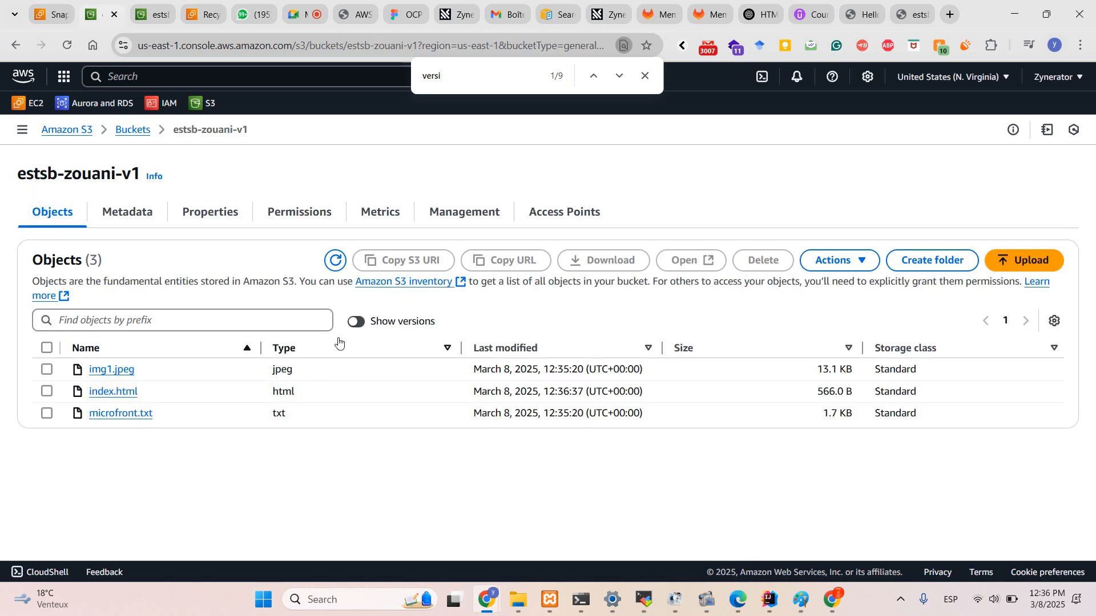
Show object versions and examine the version ID and type of index.html.
{"action": "left_click", "coordinate": [355, 322]}
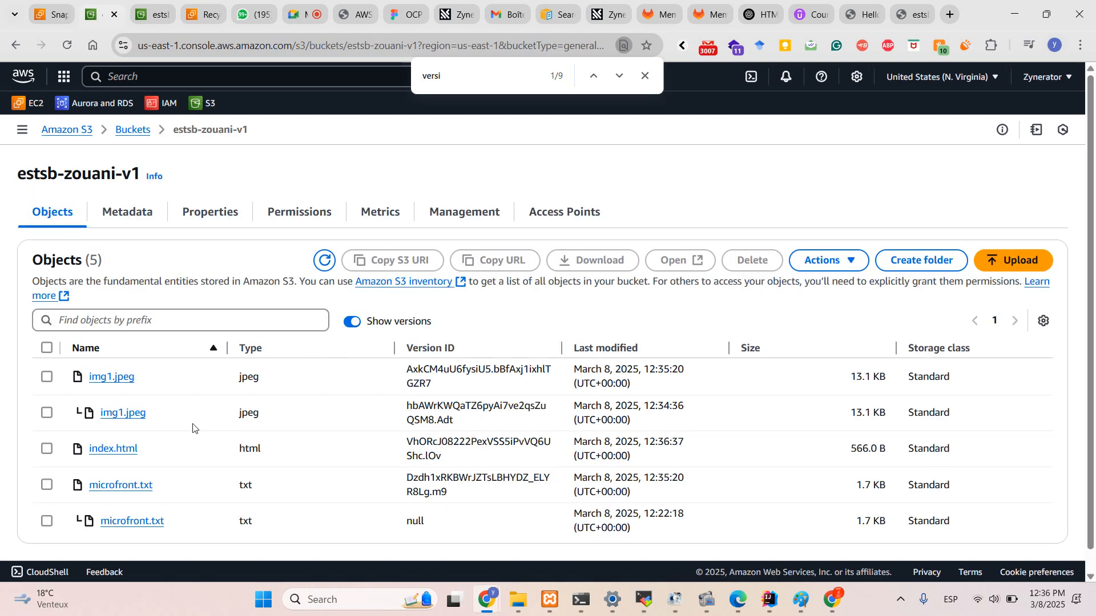
{"action": "double_click", "coordinate": [448, 456]}
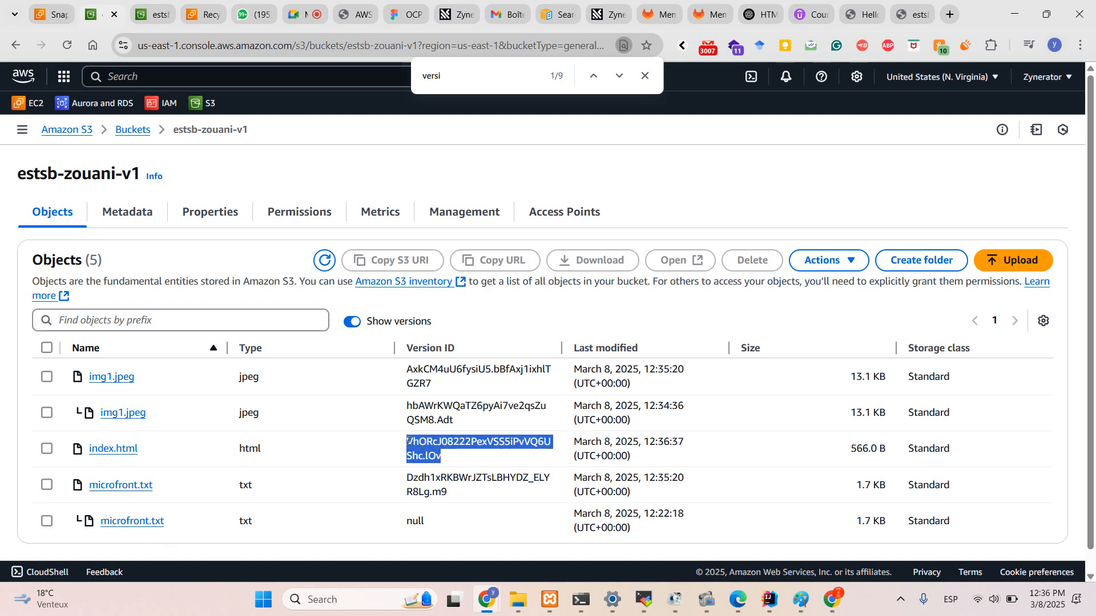
{"action": "double_click", "coordinate": [245, 448]}
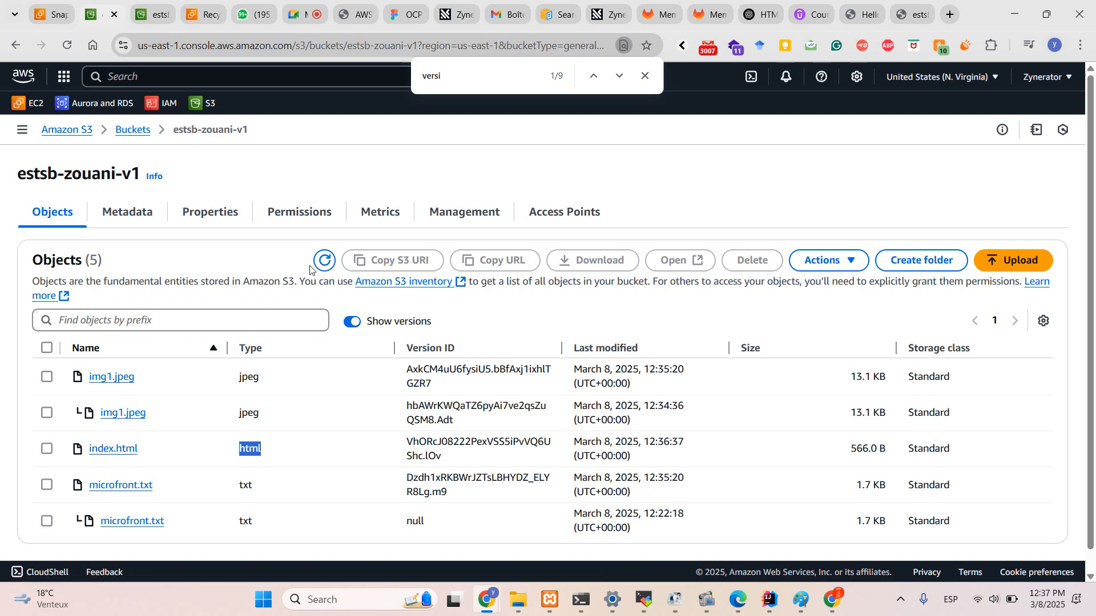
Find static website hosting in the bucket's properties and set it to Enable.
{"action": "left_click", "coordinate": [220, 214]}
{"action": "scroll", "coordinate": [492, 396], "scroll_direction": "down", "scroll_amount": 5}
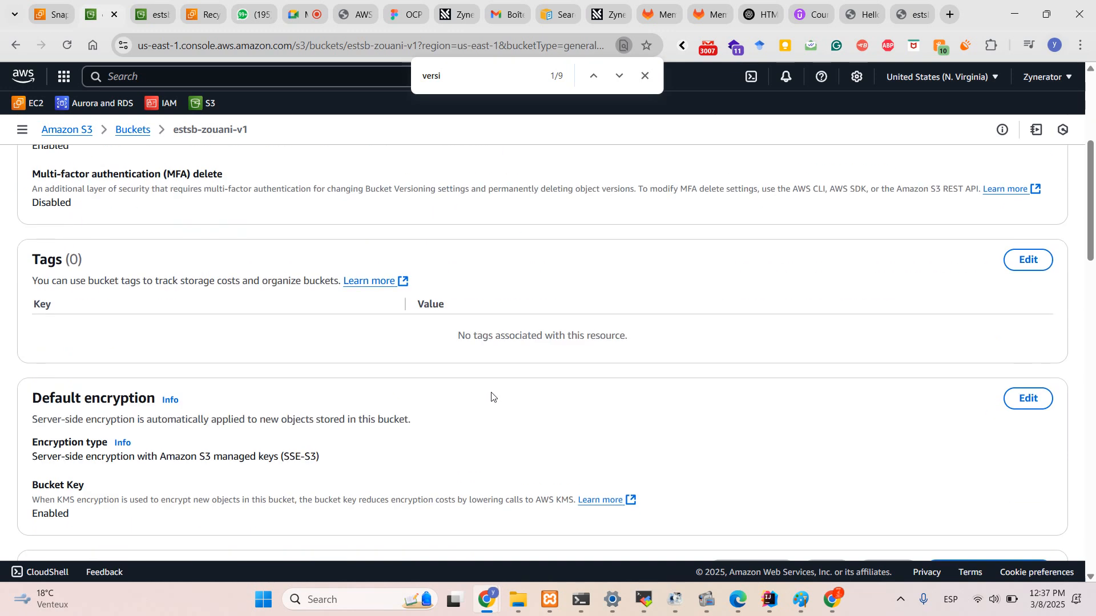
{"action": "key", "text": "ctrl+f"}
{"action": "type", "text": "site"}
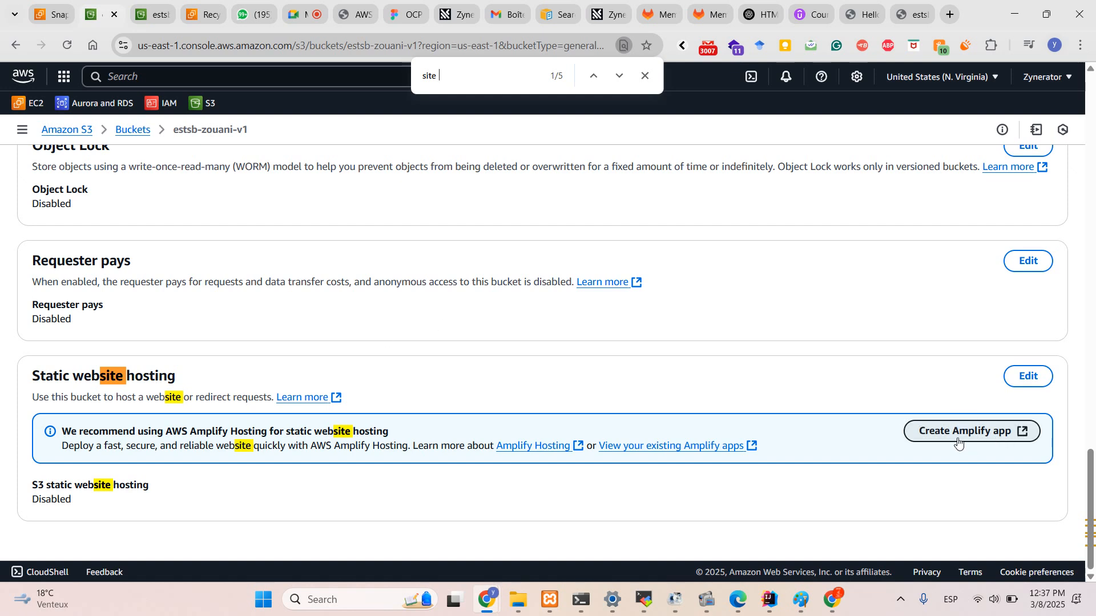
{"action": "left_click", "coordinate": [1038, 385]}
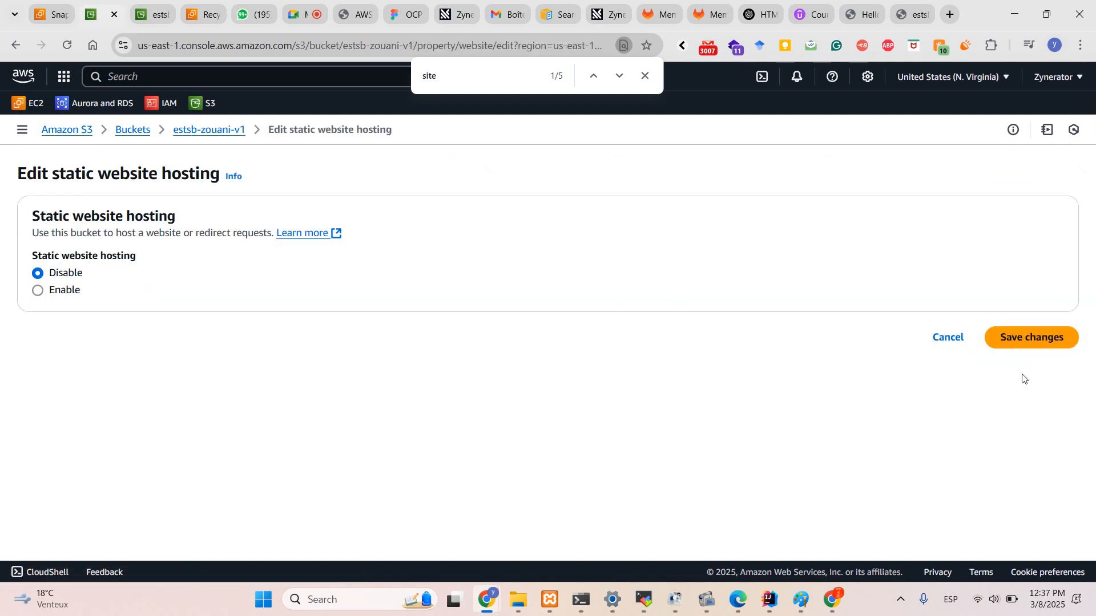
{"action": "left_click", "coordinate": [58, 292]}
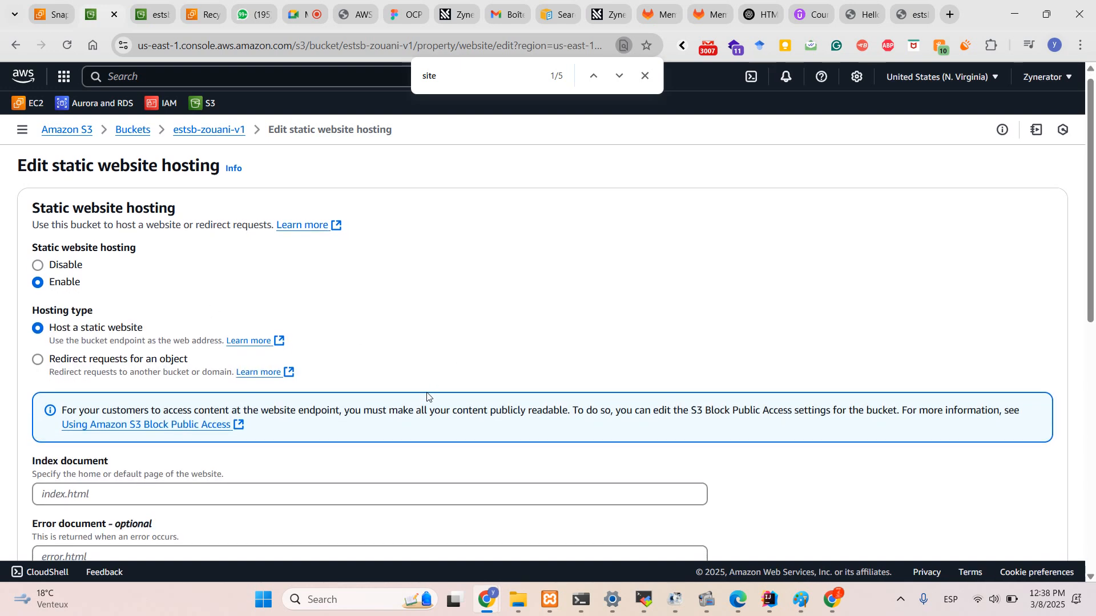
Set the index document to index.html, leave the error document and redirection rules empty, and save the hosting changes.
{"action": "scroll", "coordinate": [426, 396], "scroll_direction": "down", "scroll_amount": 2}
{"action": "left_click", "coordinate": [119, 390]}
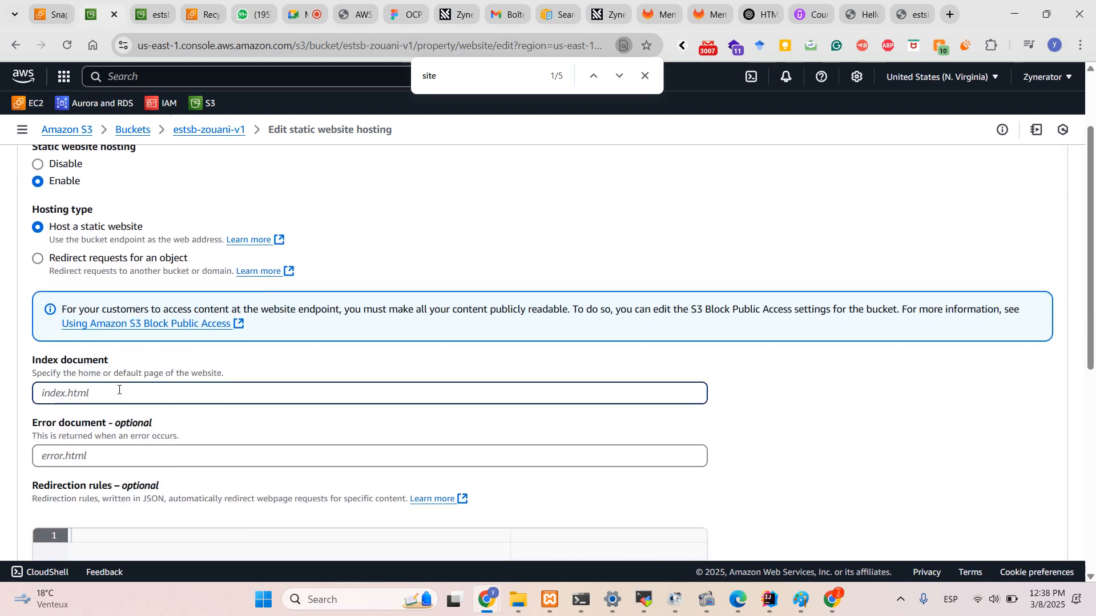
{"action": "type", "text": "inde"}
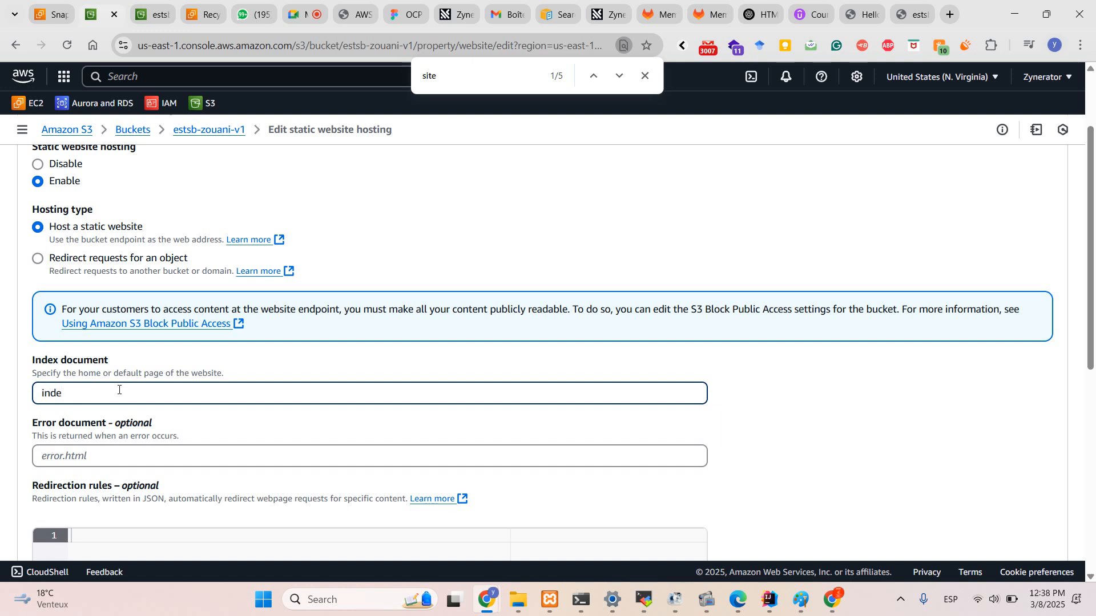
{"action": "type", "text": "x.html"}
{"action": "left_click", "coordinate": [194, 454]}
{"action": "scroll", "coordinate": [239, 443], "scroll_direction": "down", "scroll_amount": 3}
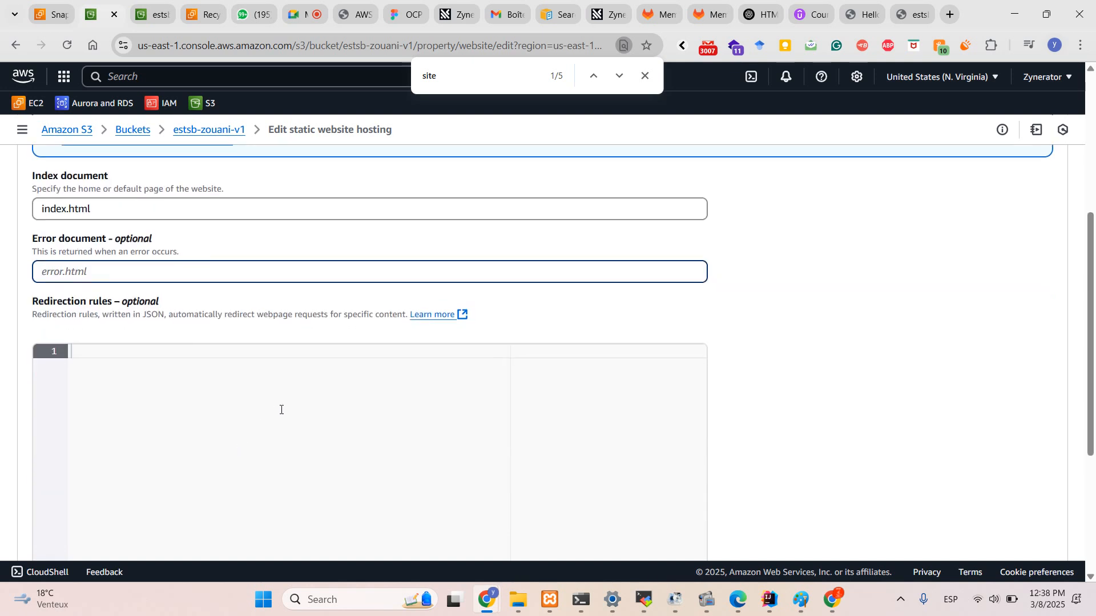
{"action": "scroll", "coordinate": [281, 409], "scroll_direction": "down", "scroll_amount": 5}
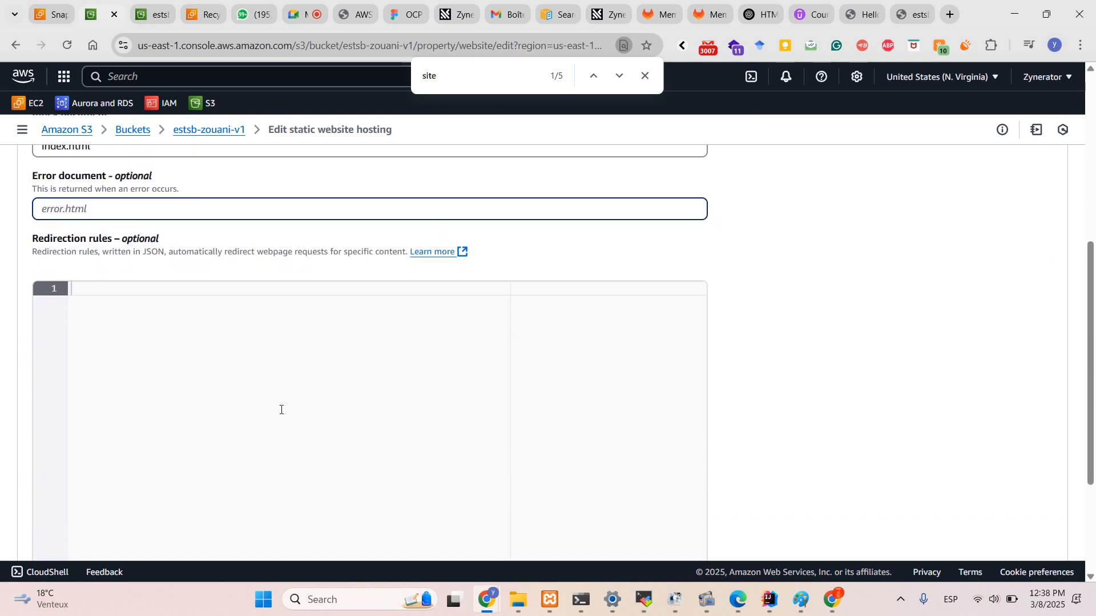
{"action": "left_click", "coordinate": [335, 336]}
{"action": "scroll", "coordinate": [335, 336], "scroll_direction": "up", "scroll_amount": 10}
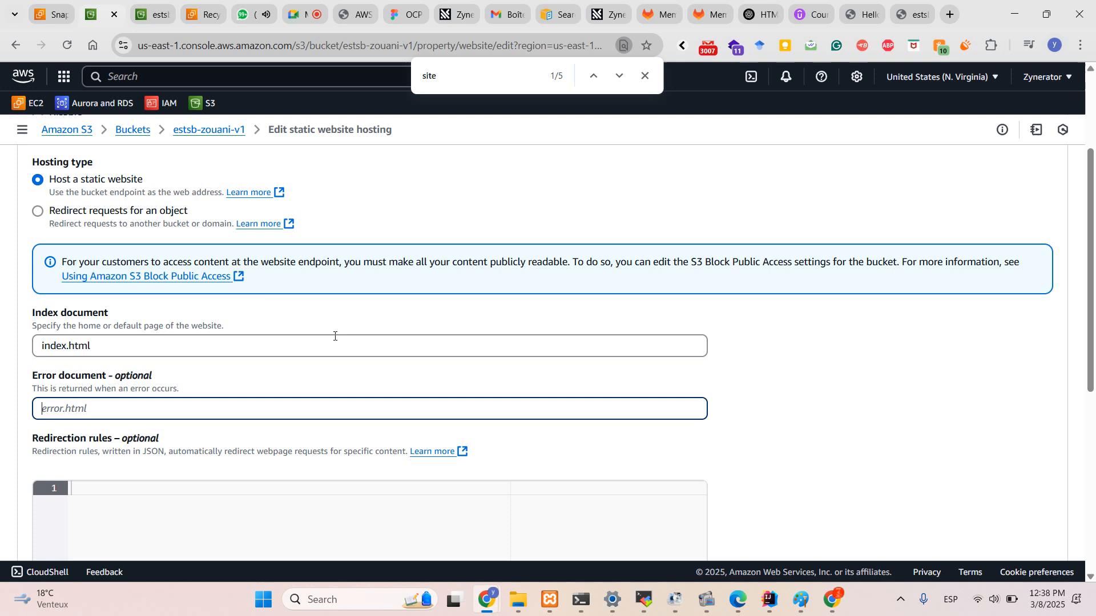
{"action": "scroll", "coordinate": [313, 335], "scroll_direction": "down", "scroll_amount": 3}
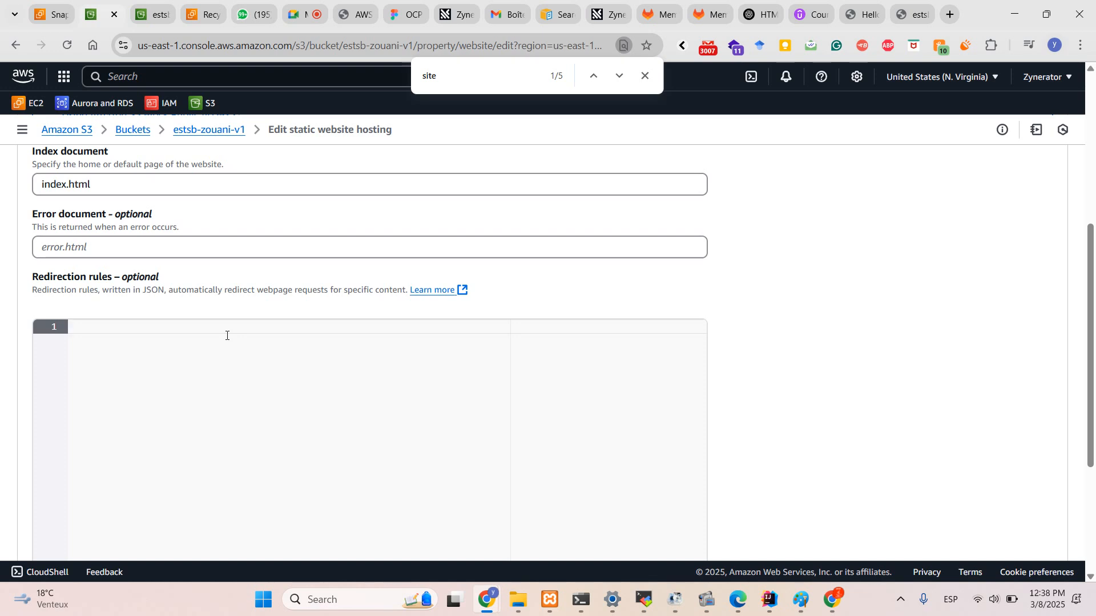
{"action": "scroll", "coordinate": [628, 340], "scroll_direction": "down", "scroll_amount": 4}
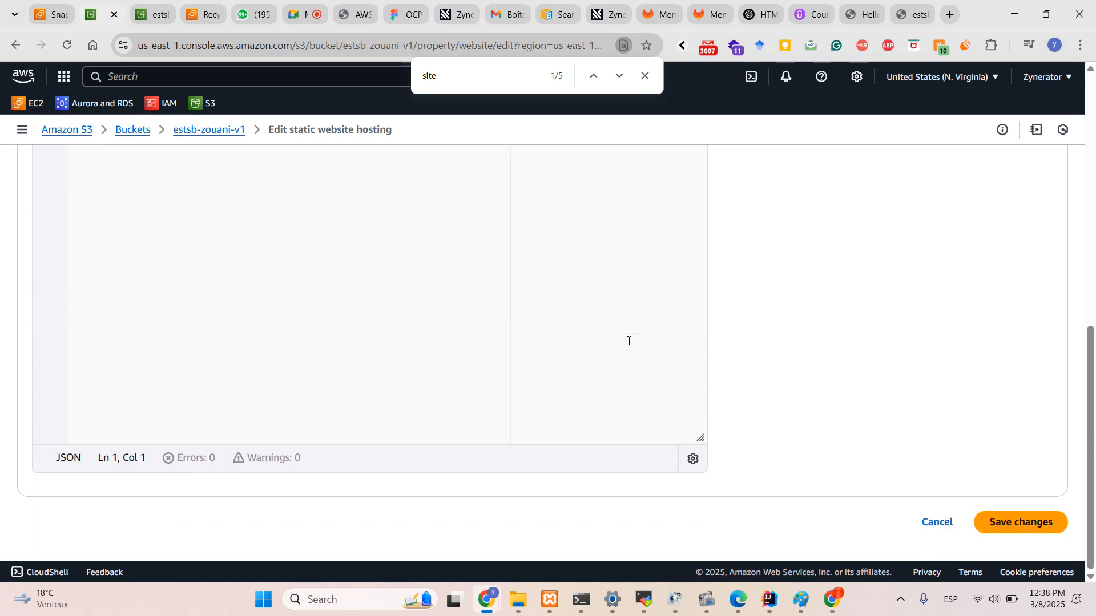
{"action": "left_click", "coordinate": [994, 521]}
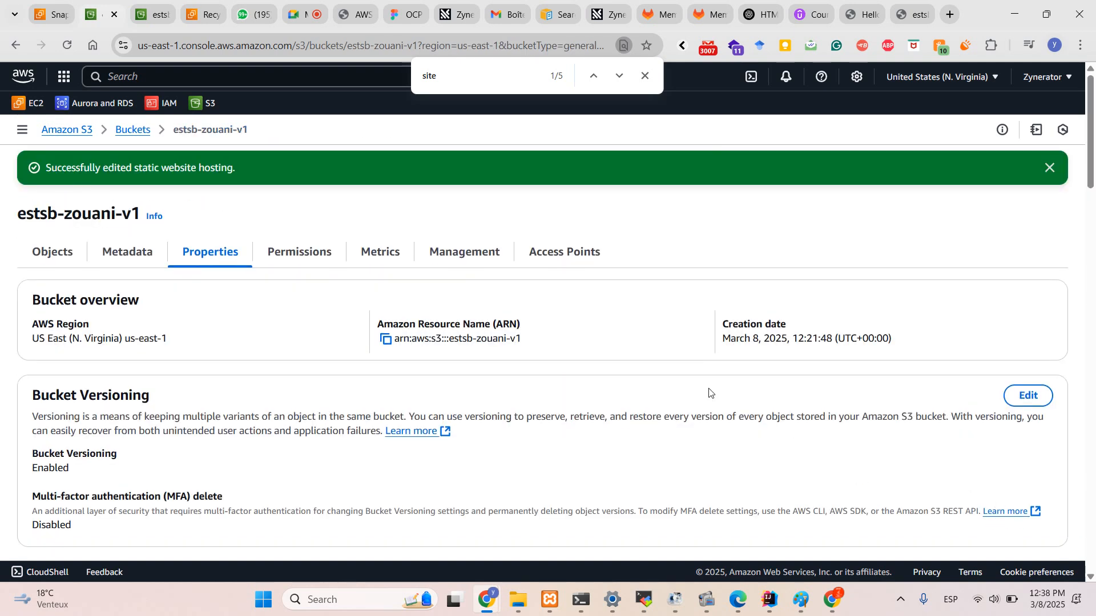
Review the bucket's block public access setting and its bucket policy JSON in the permissions.
{"action": "left_click", "coordinate": [301, 252]}
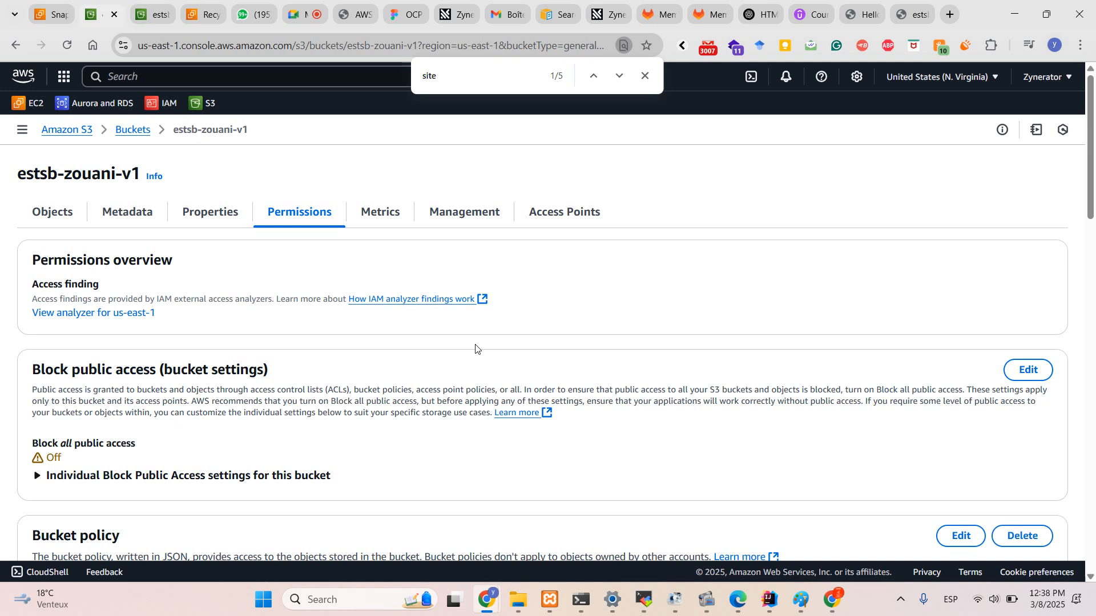
{"action": "scroll", "coordinate": [475, 348], "scroll_direction": "down", "scroll_amount": 5}
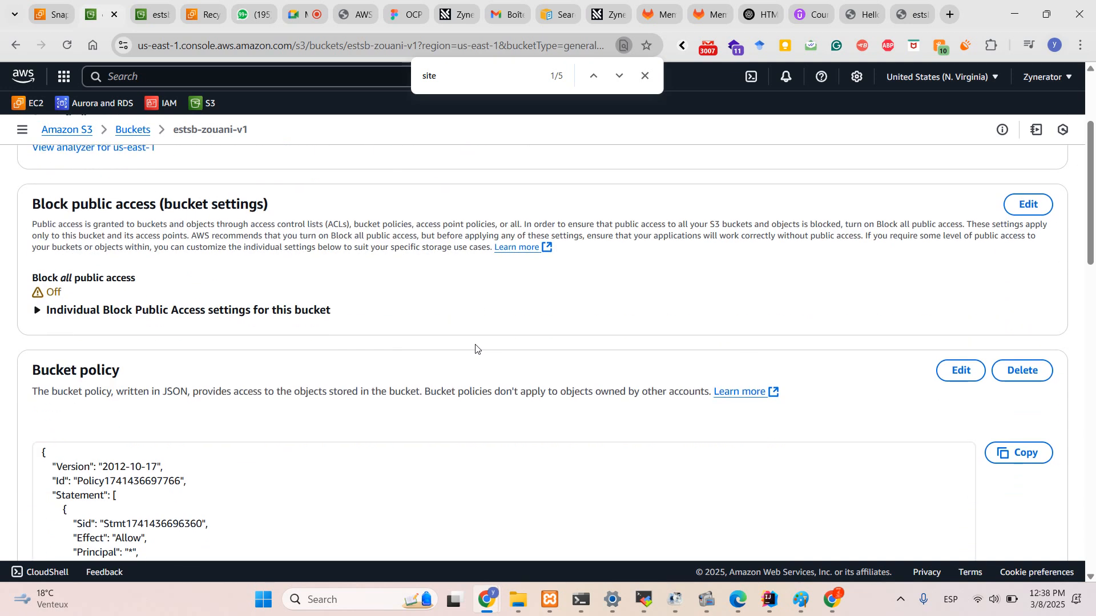
{"action": "left_click_drag", "start_coordinate": [115, 455], "coordinate": [40, 301]}
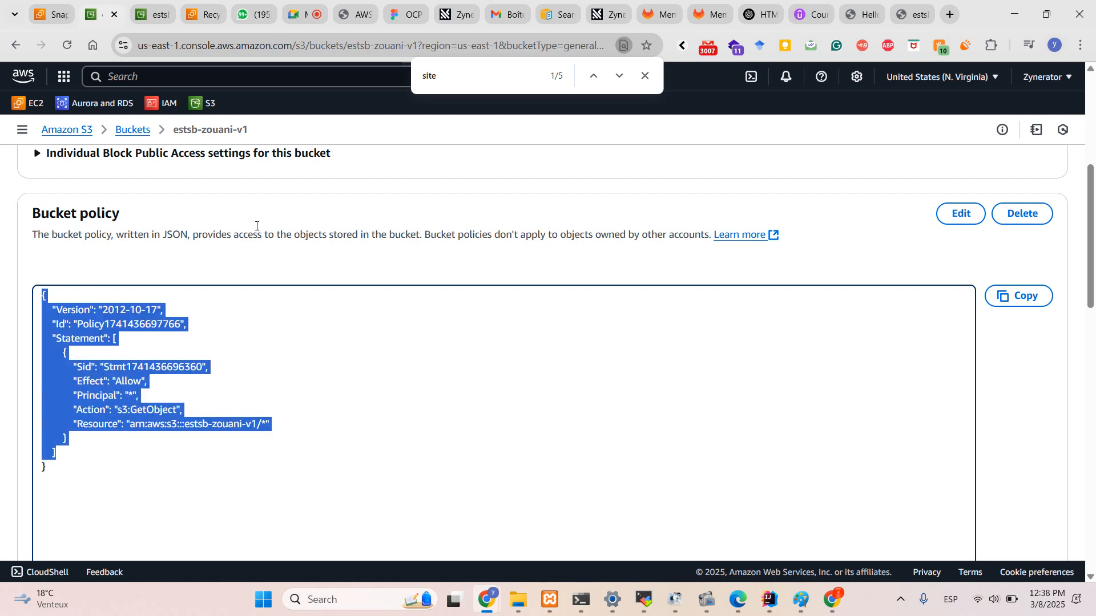
{"action": "scroll", "coordinate": [403, 215], "scroll_direction": "up", "scroll_amount": 5}
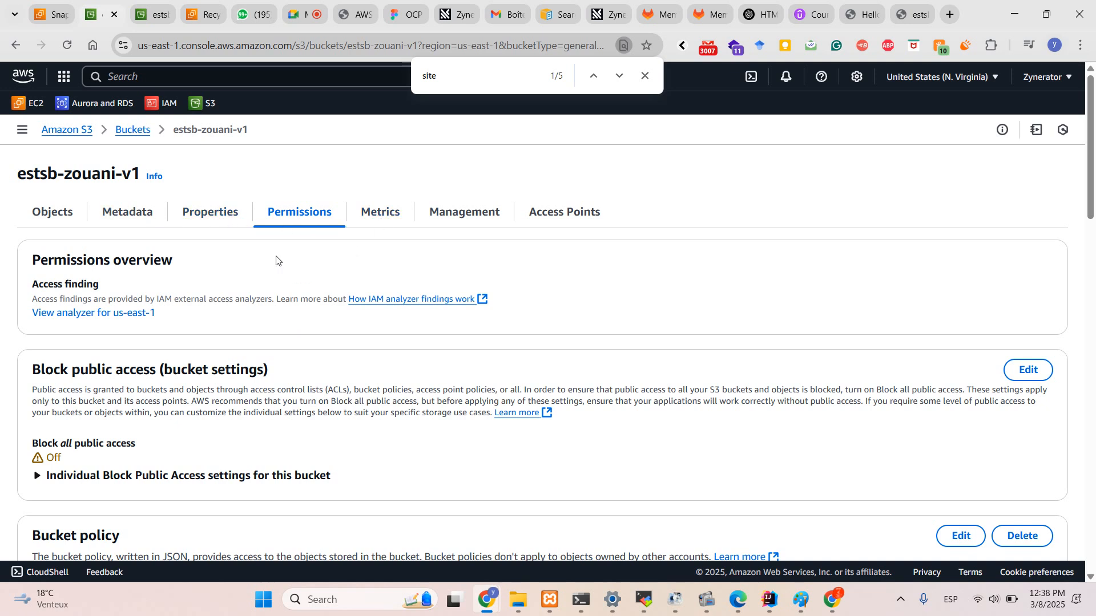
Copy the bucket website endpoint from the static website hosting properties and open the endpoint in a new tab.
{"action": "left_click", "coordinate": [213, 223]}
{"action": "scroll", "coordinate": [342, 364], "scroll_direction": "down", "scroll_amount": 6}
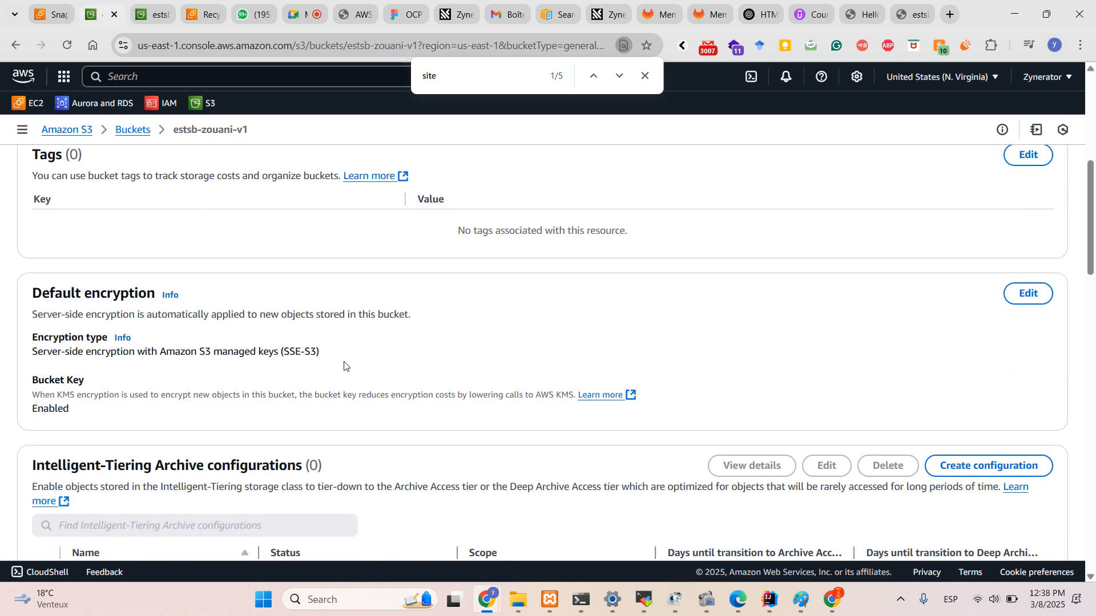
{"action": "scroll", "coordinate": [344, 365], "scroll_direction": "down", "scroll_amount": 4}
{"action": "scroll", "coordinate": [344, 366], "scroll_direction": "up", "scroll_amount": 3}
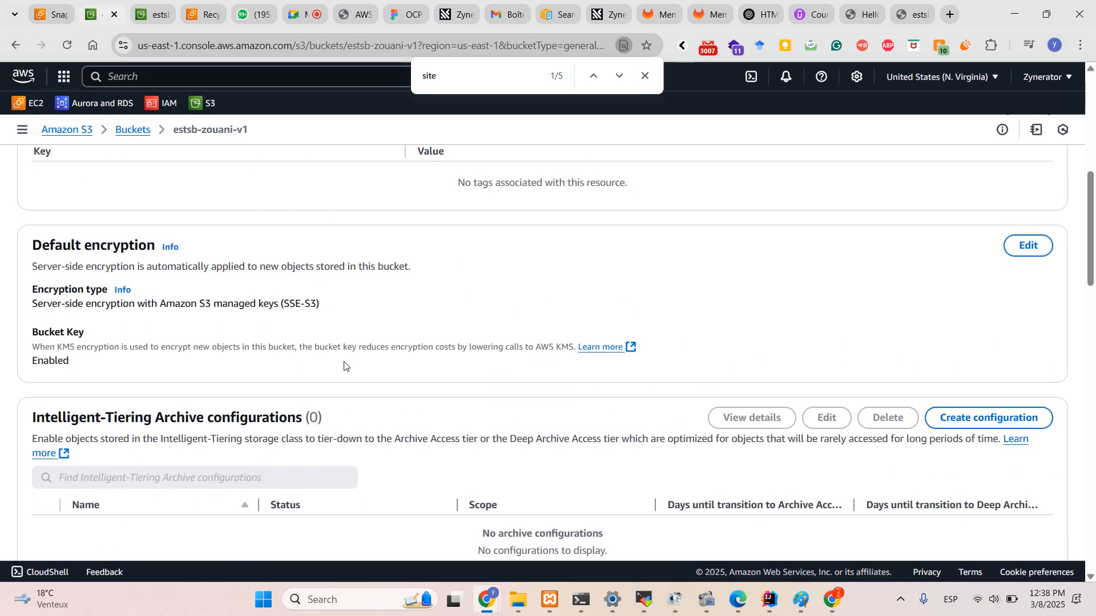
{"action": "key", "text": "ctrl+f"}
{"action": "type", "text": "site"}
{"action": "scroll", "coordinate": [449, 285], "scroll_direction": "down", "scroll_amount": 20}
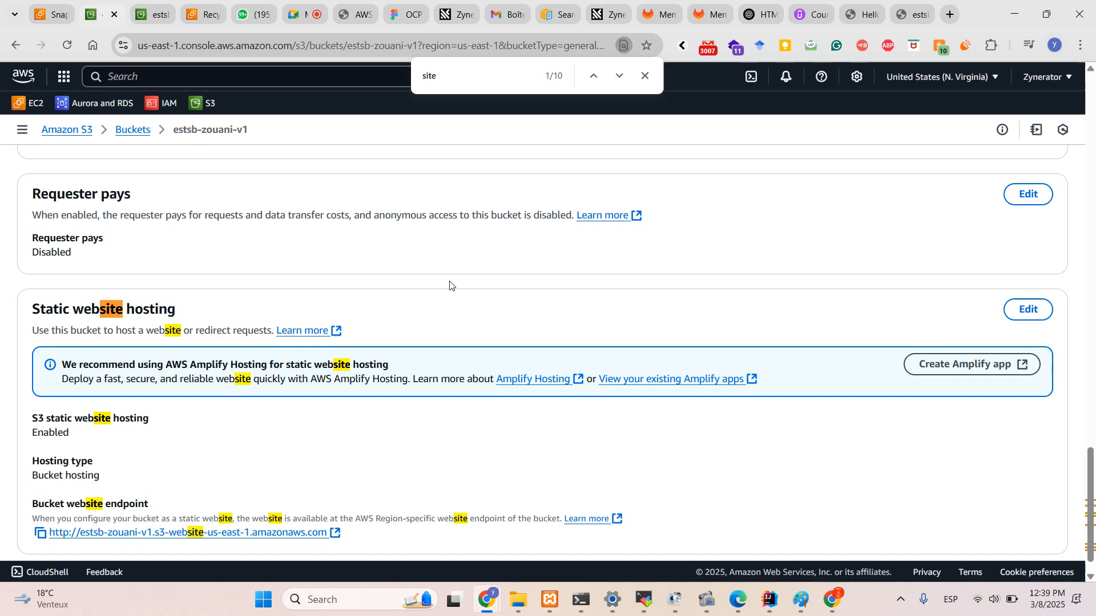
{"action": "scroll", "coordinate": [450, 283], "scroll_direction": "down", "scroll_amount": 1}
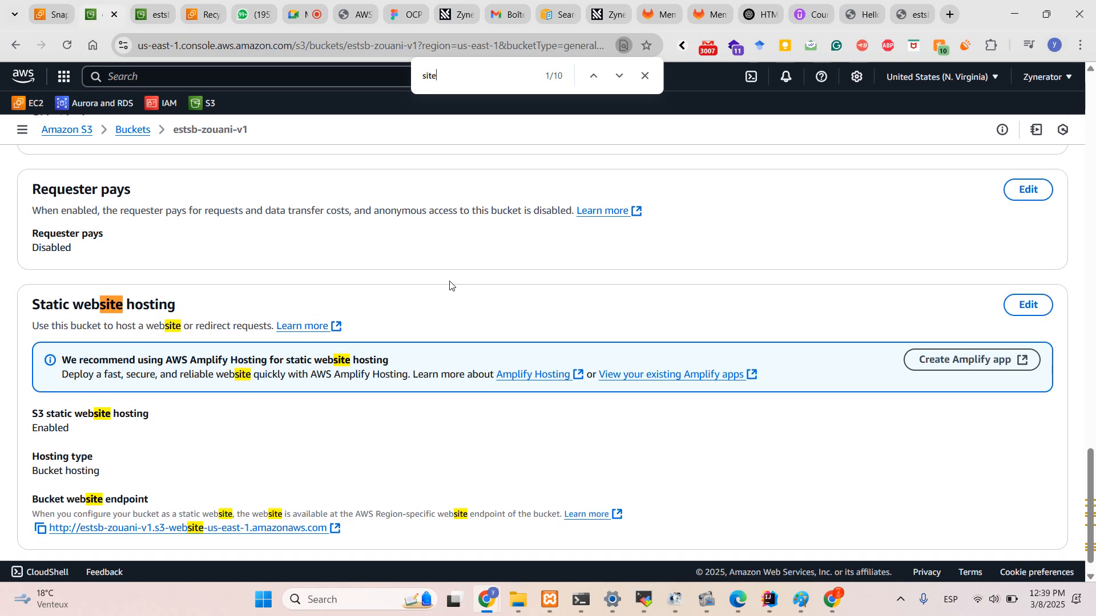
{"action": "left_click", "coordinate": [40, 530]}
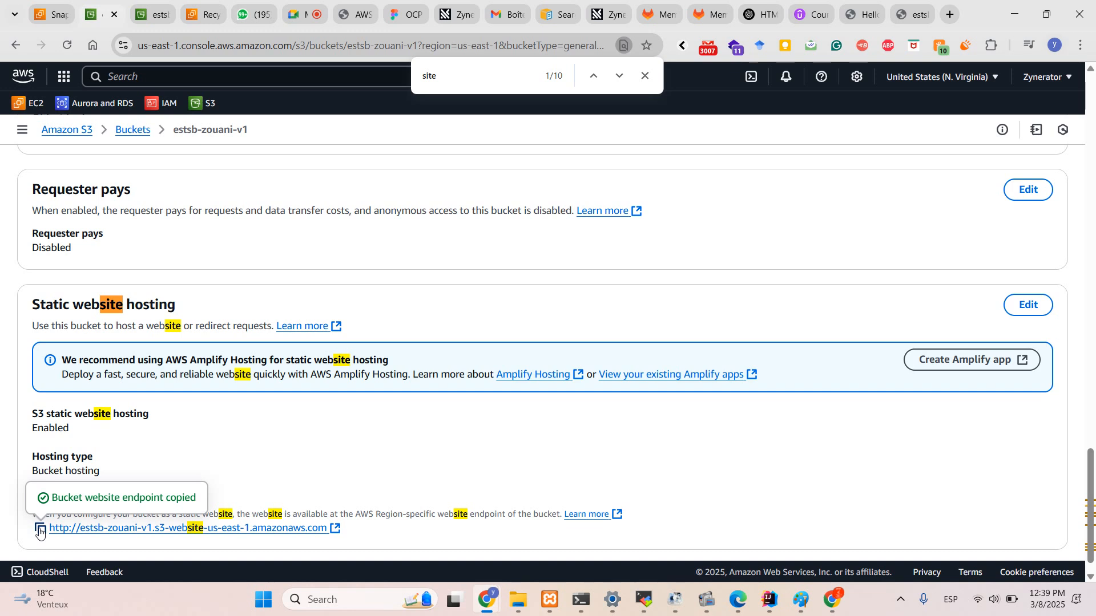
{"action": "left_click", "coordinate": [335, 528]}
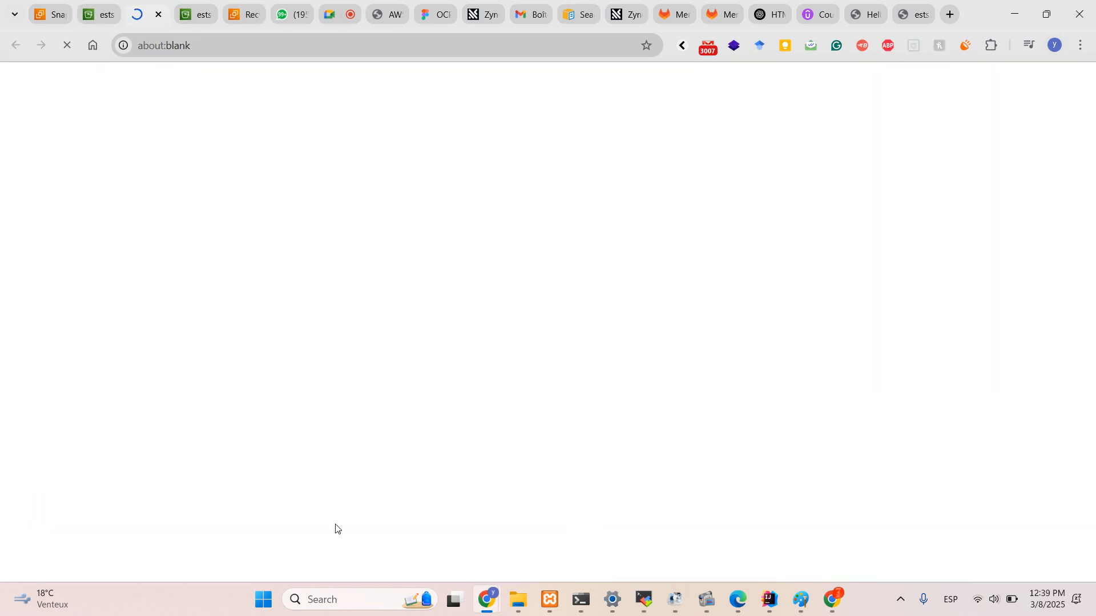